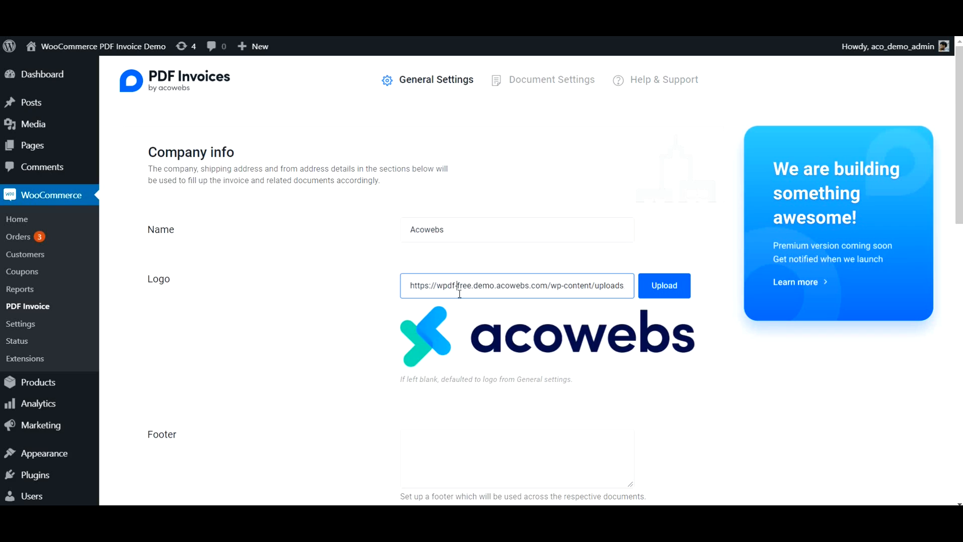
Step: Examine the general settings' company info and sender address fields, including the logo's media chooser and the footer field
click(662, 291)
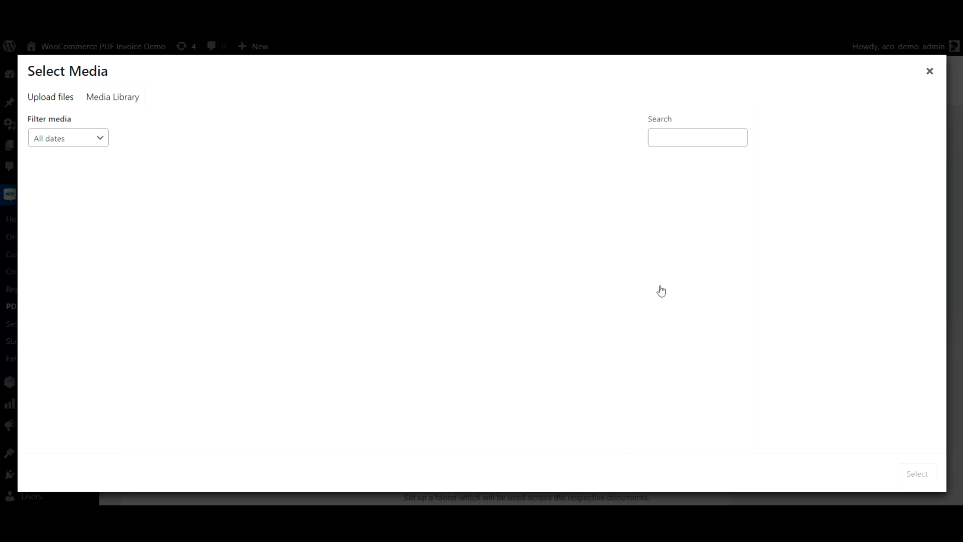
click(930, 71)
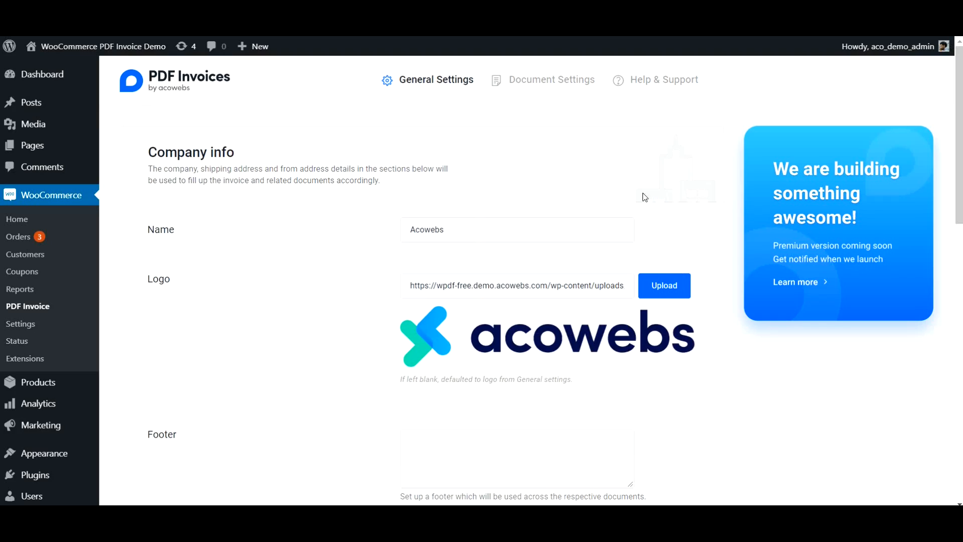
scroll(403, 281, down, 2)
click(443, 320)
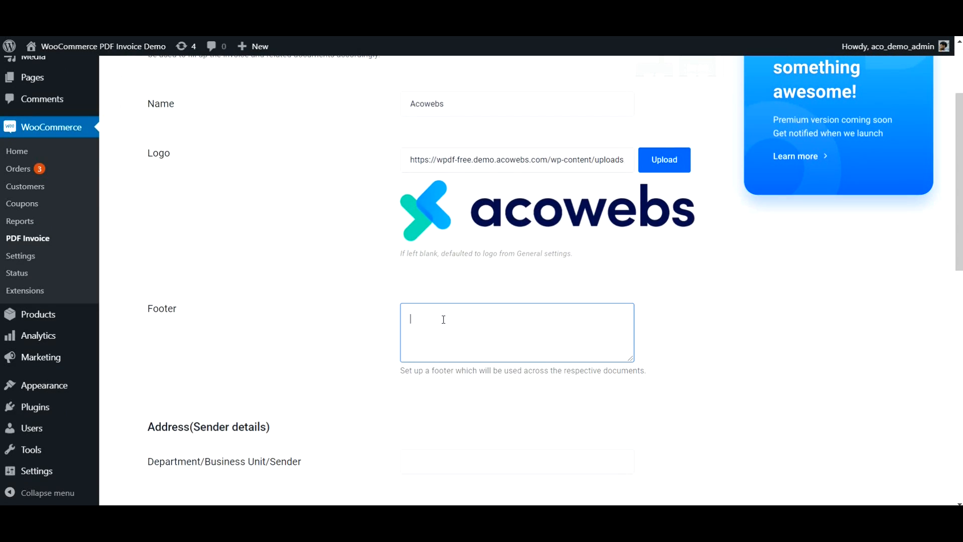
scroll(446, 319, down, 3)
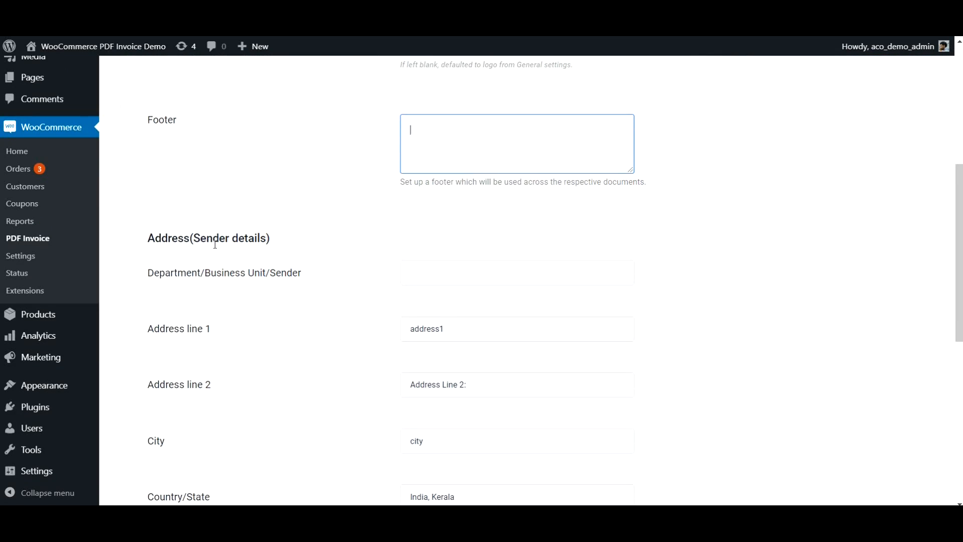
scroll(508, 258, down, 6)
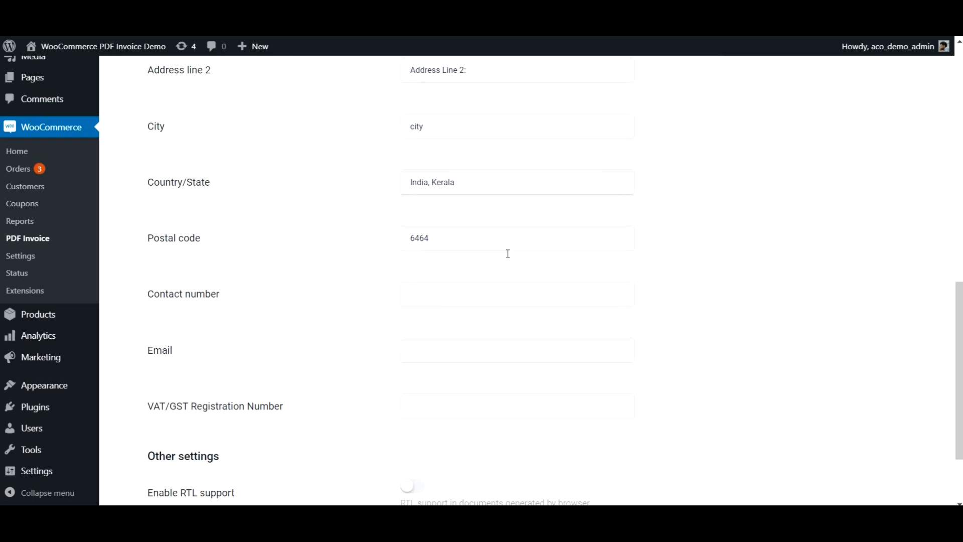
scroll(491, 261, down, 1)
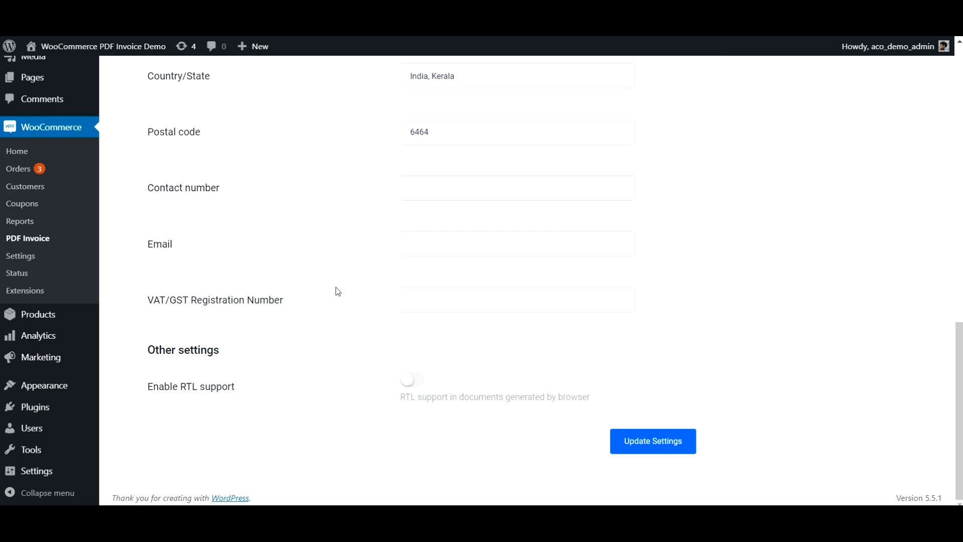
Step: Switch RTL support on and back off, and save the general settings
click(422, 387)
click(423, 389)
click(673, 451)
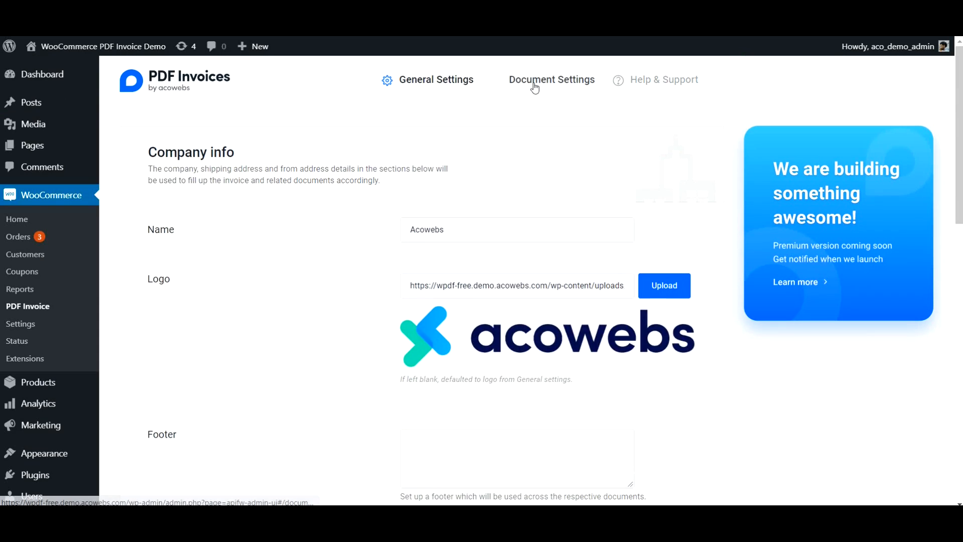
Step: Open the document settings and examine the options of each document type from Packing Slip to Dispatch Label, trying the enable switches and leaving them enabled
click(535, 86)
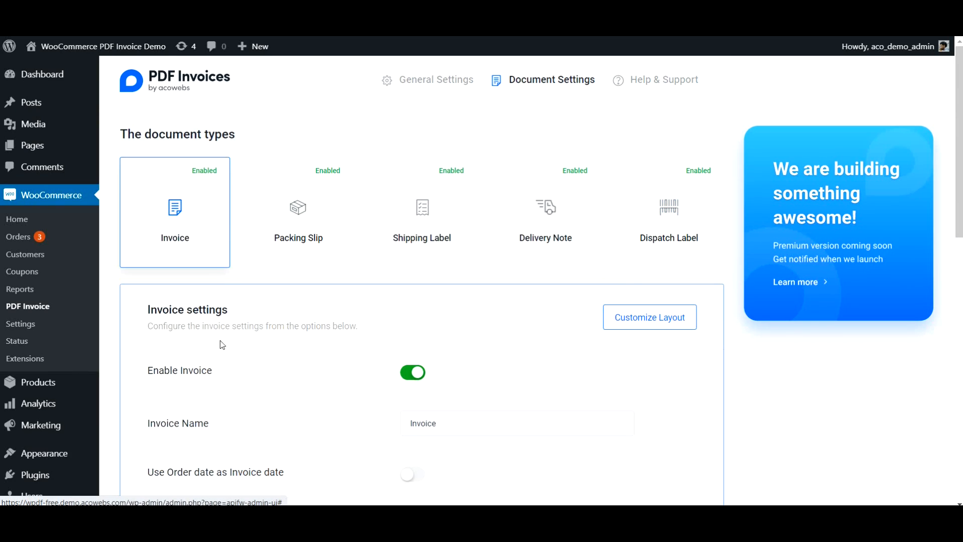
click(410, 373)
click(410, 373)
click(301, 243)
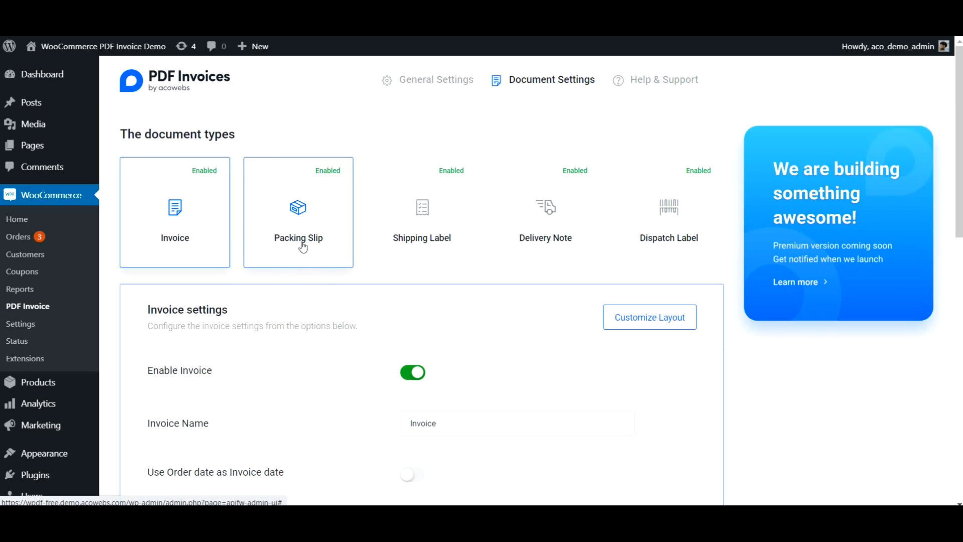
click(407, 374)
click(407, 373)
click(445, 247)
click(414, 376)
click(414, 377)
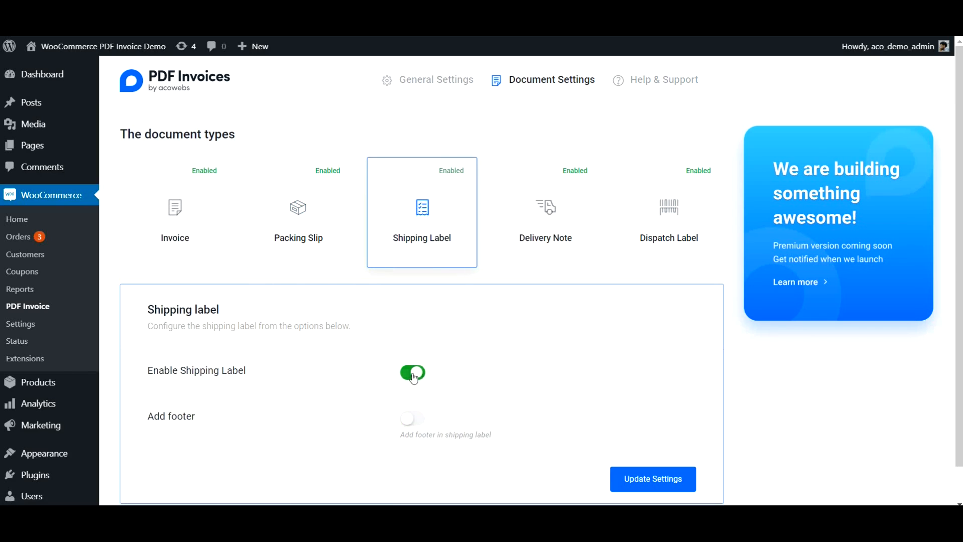
click(588, 220)
click(692, 217)
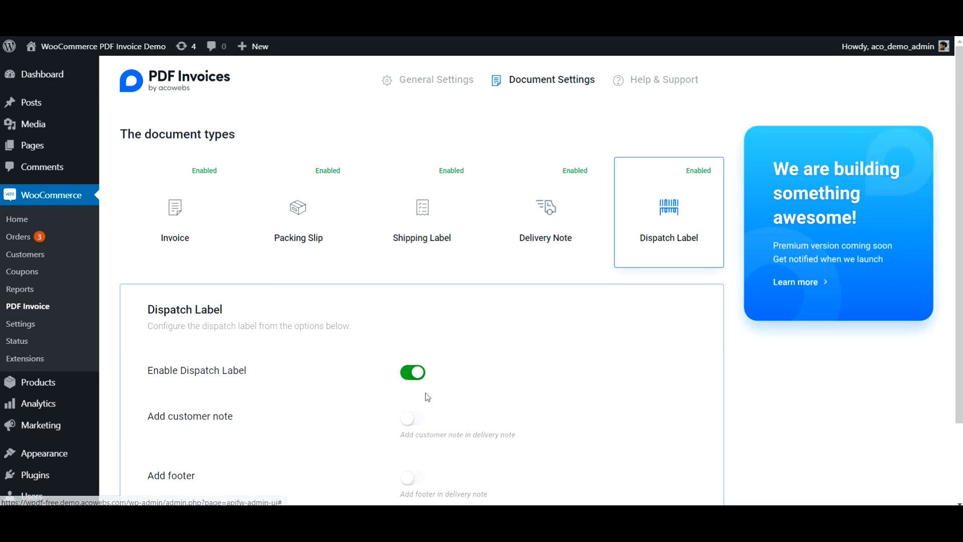
Step: Review the invoice document's settings, including the order statuses, number format, next invoice number, suffix, length and email attachment options
click(196, 189)
scroll(377, 264, down, 1)
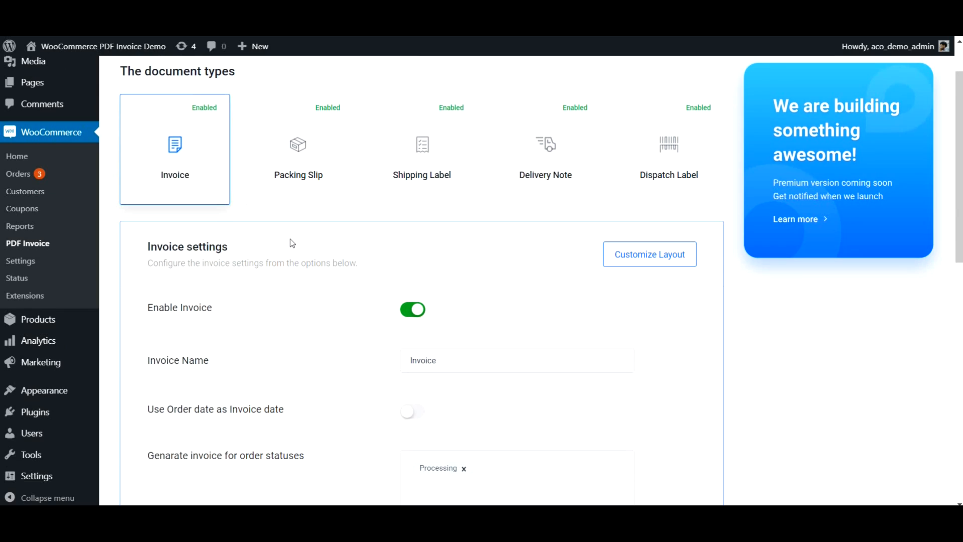
scroll(292, 244, down, 1)
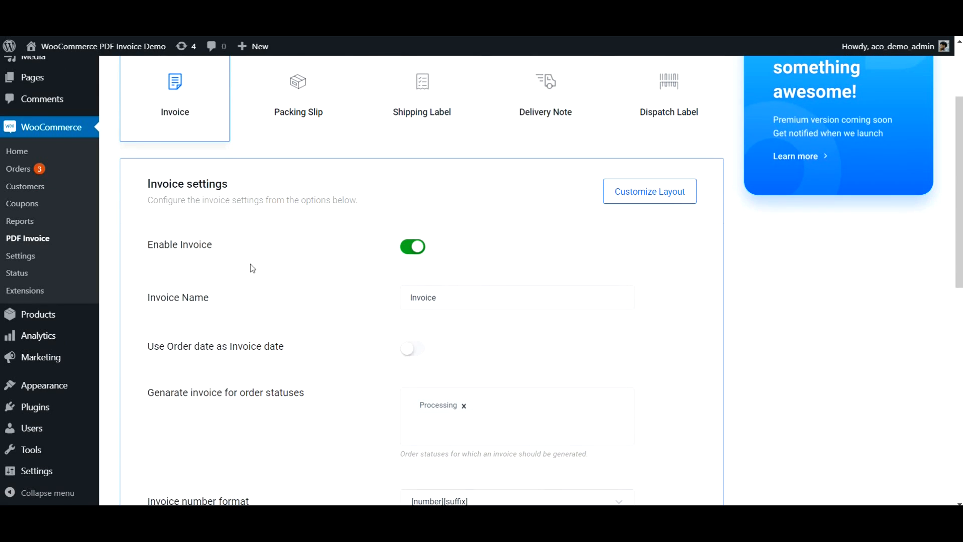
scroll(271, 258, down, 1)
scroll(281, 254, down, 1)
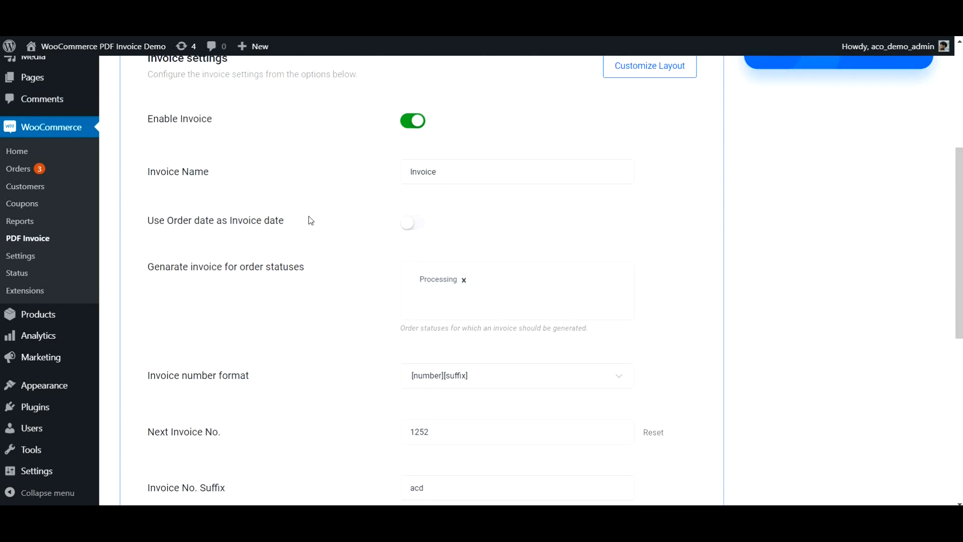
scroll(310, 221, down, 1)
click(485, 226)
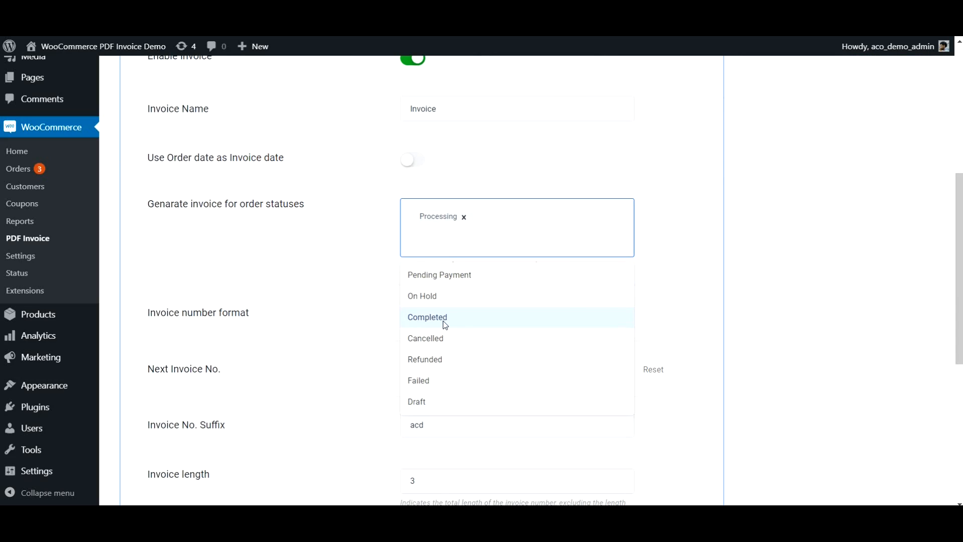
click(334, 280)
scroll(337, 275, down, 1)
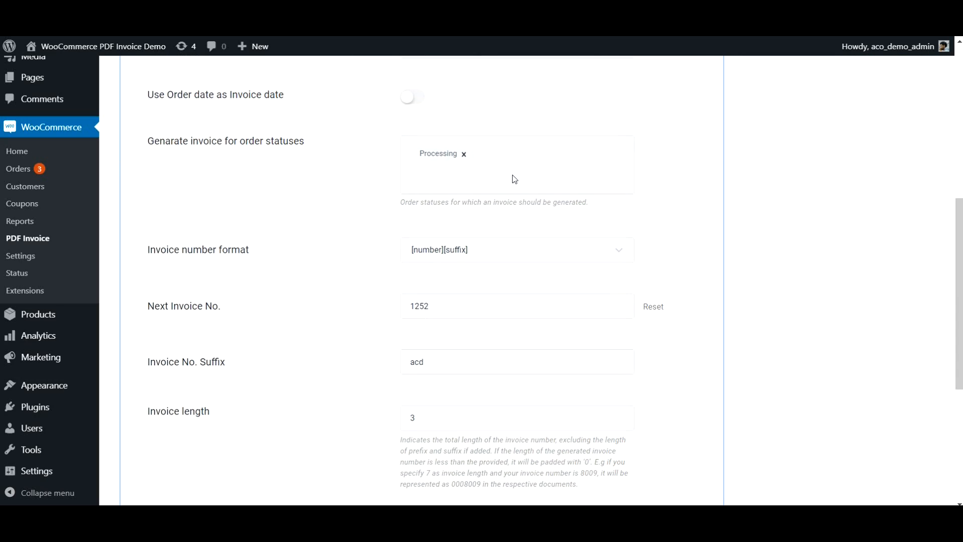
double_click(476, 305)
scroll(324, 250, down, 2)
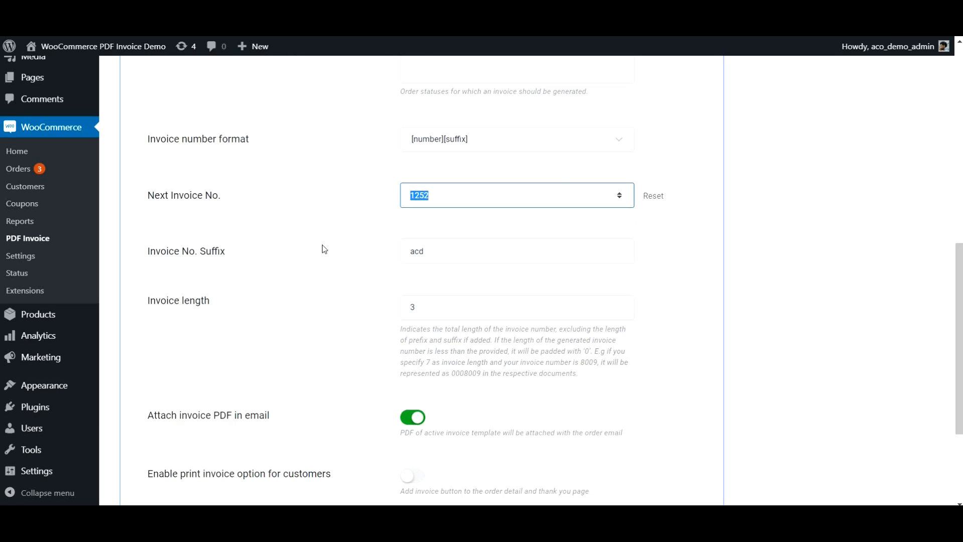
scroll(324, 249, down, 3)
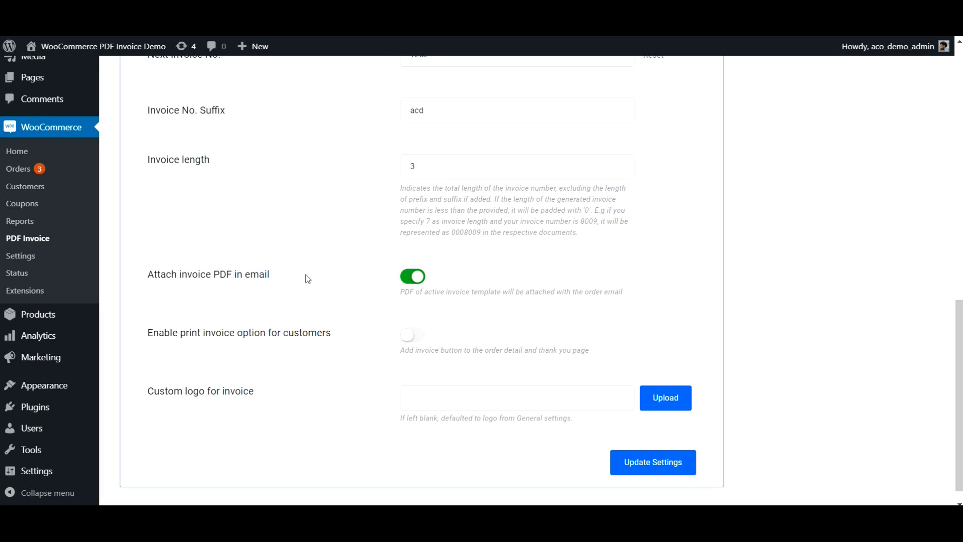
Step: Save the invoice settings and open the Invoice 001 template in the layout customizer
click(662, 462)
scroll(390, 228, up, 7)
scroll(390, 227, up, 6)
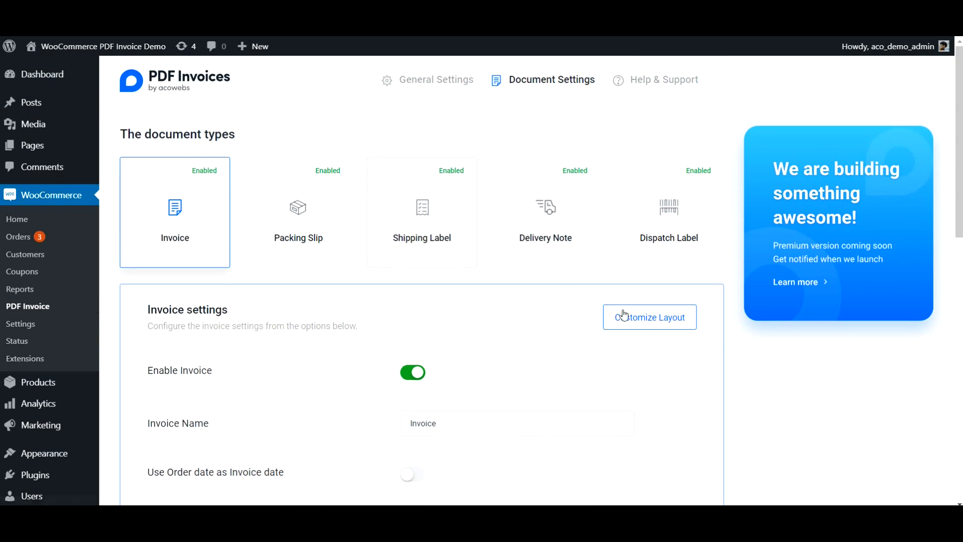
click(655, 331)
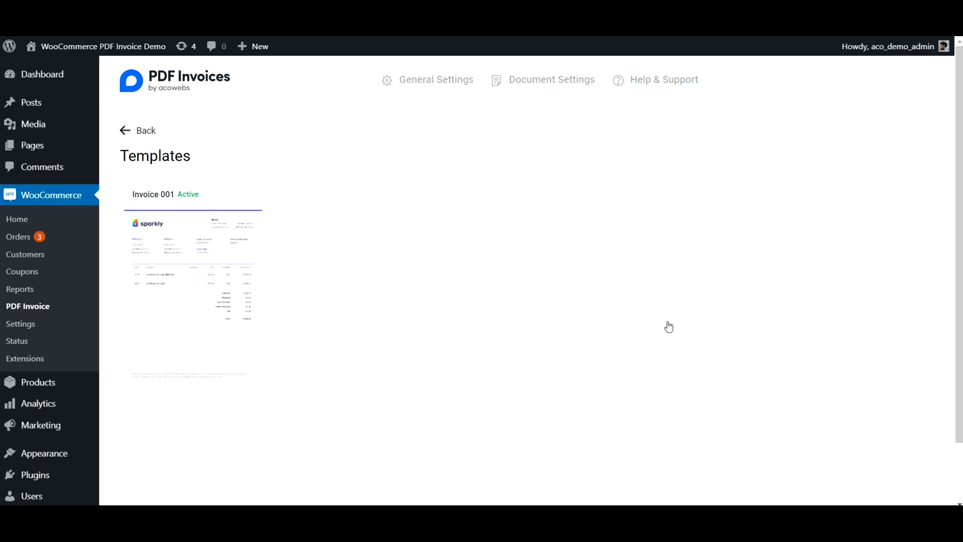
click(187, 281)
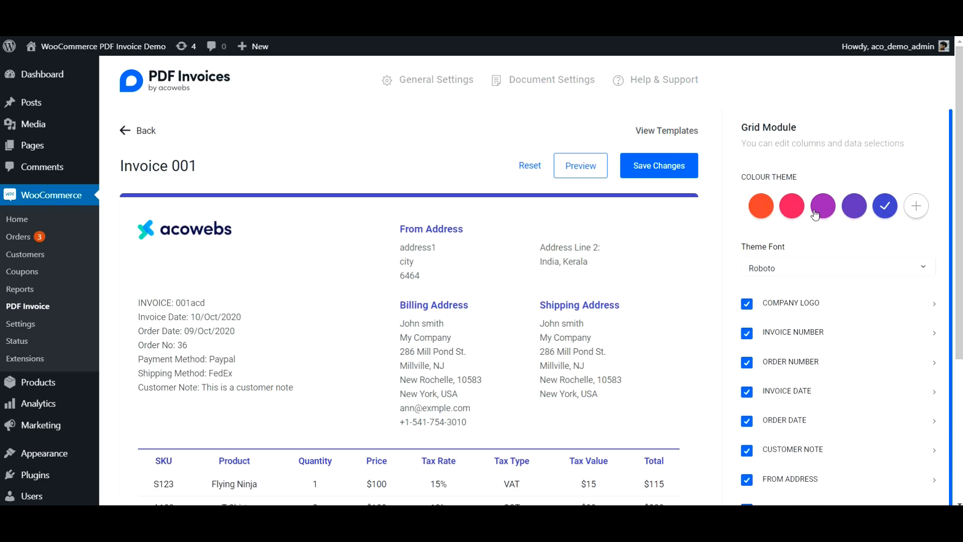
Step: Set the invoice template's colour theme to the custom red #ff0000
click(916, 206)
click(823, 241)
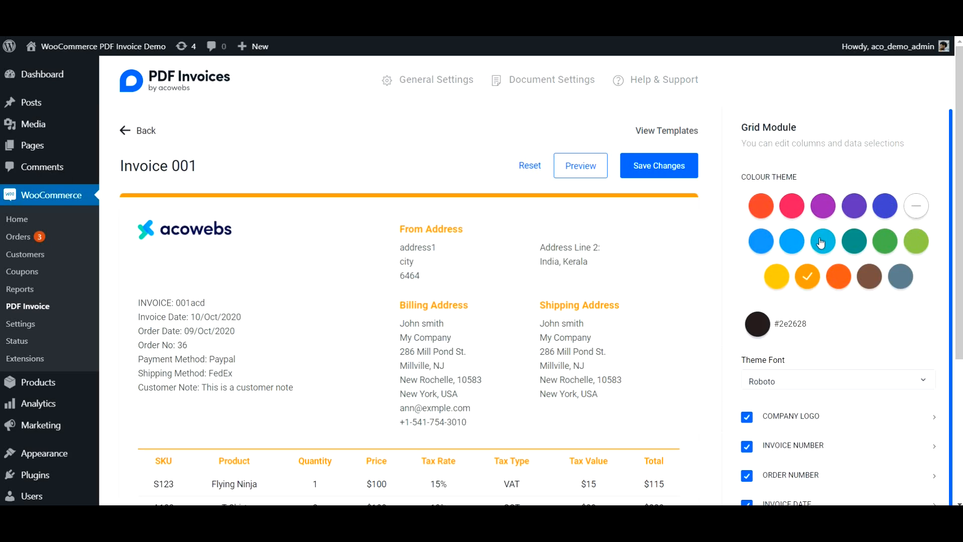
click(762, 323)
drag(684, 253, 713, 246)
double_click(602, 352)
text(#)
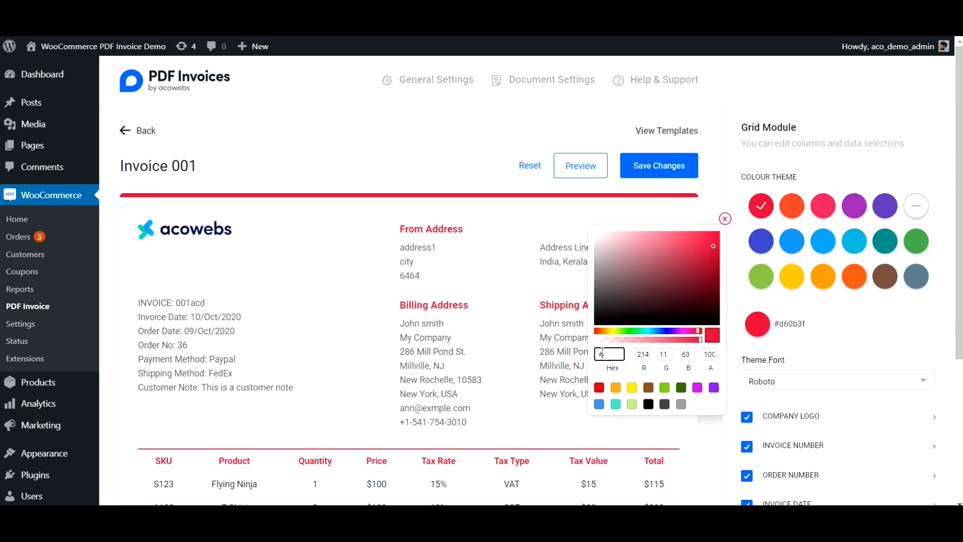
text(f00)
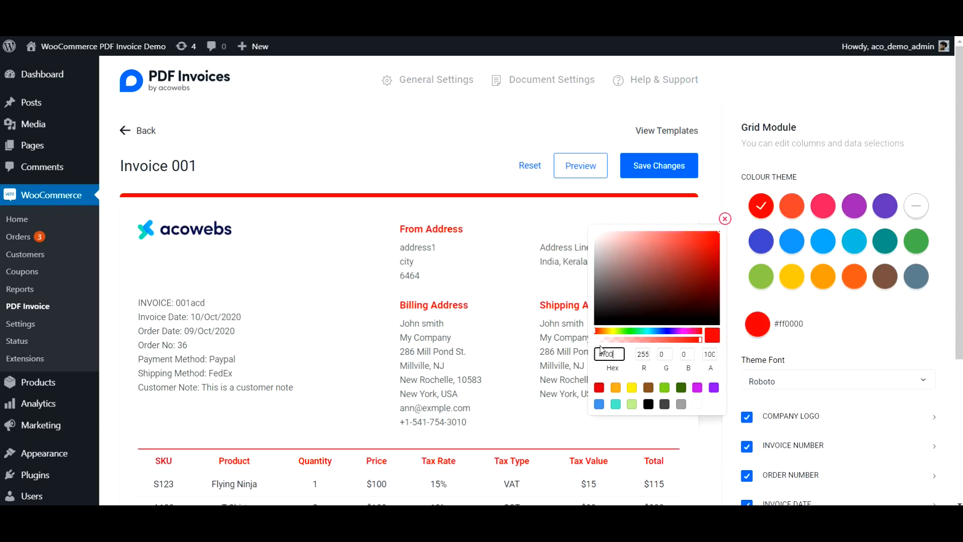
click(725, 218)
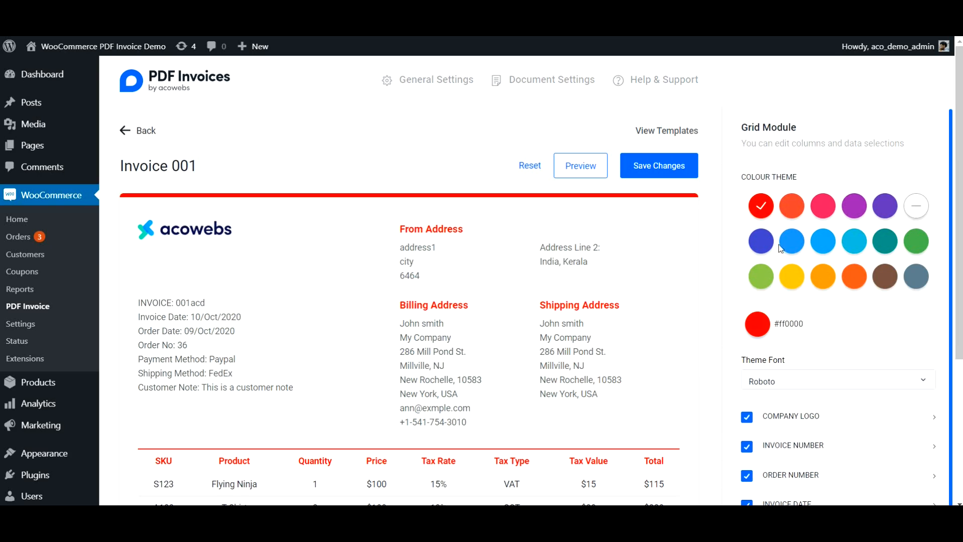
Step: Set the theme font to Poppins and try hiding and restoring the company logo and invoice number
scroll(837, 281, down, 5)
click(746, 298)
click(747, 298)
click(747, 328)
click(747, 328)
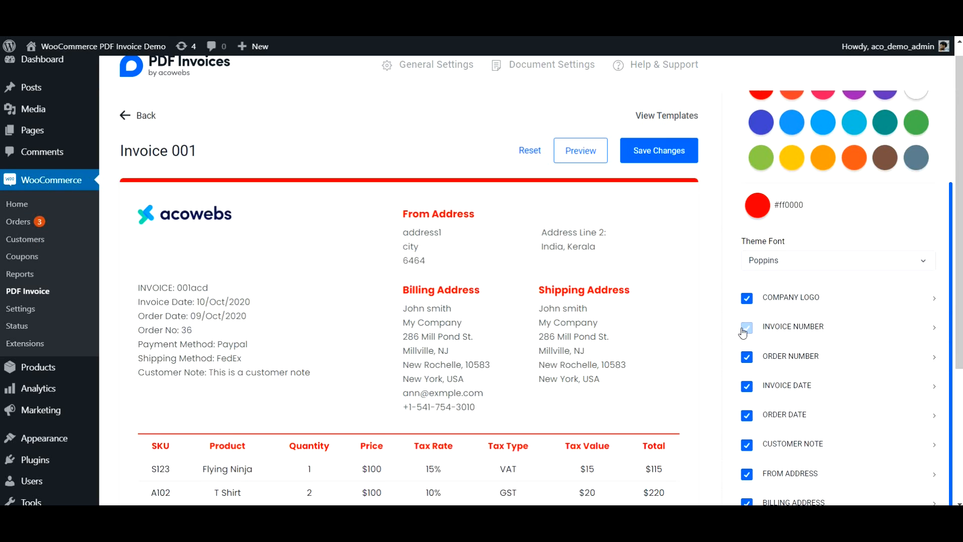
click(750, 368)
click(750, 368)
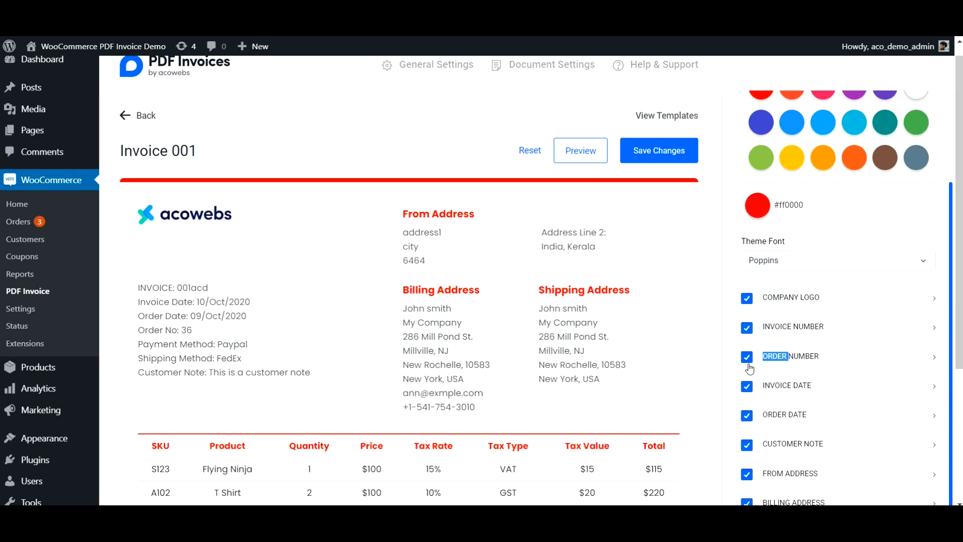
Step: Expand the company logo module and examine its display, size and extra details font options
click(933, 300)
scroll(859, 312, down, 1)
scroll(859, 312, down, 1)
click(780, 319)
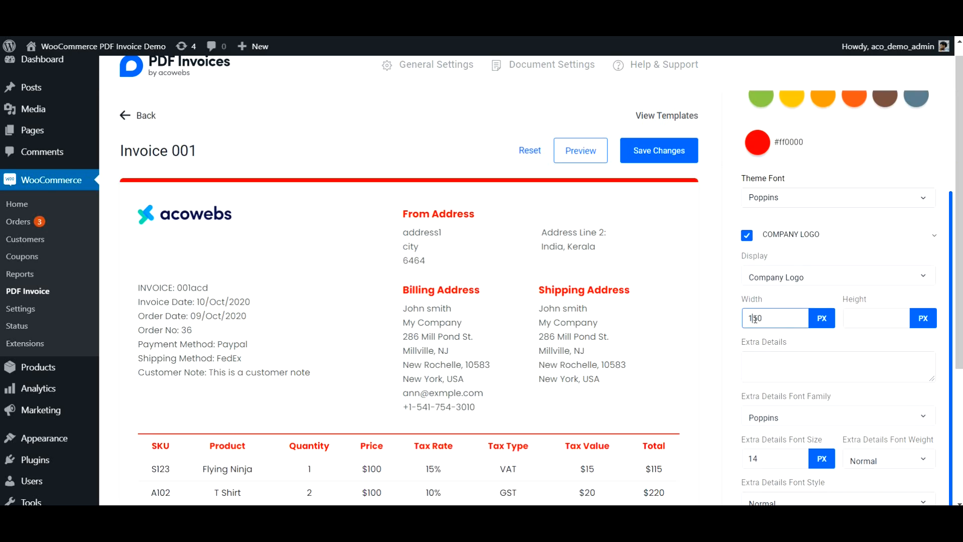
scroll(802, 344, down, 3)
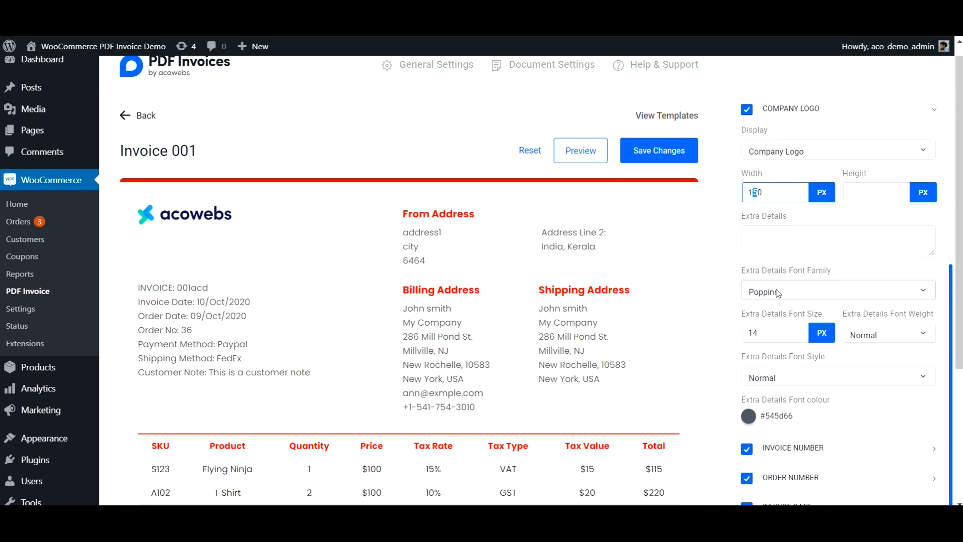
scroll(776, 289, down, 3)
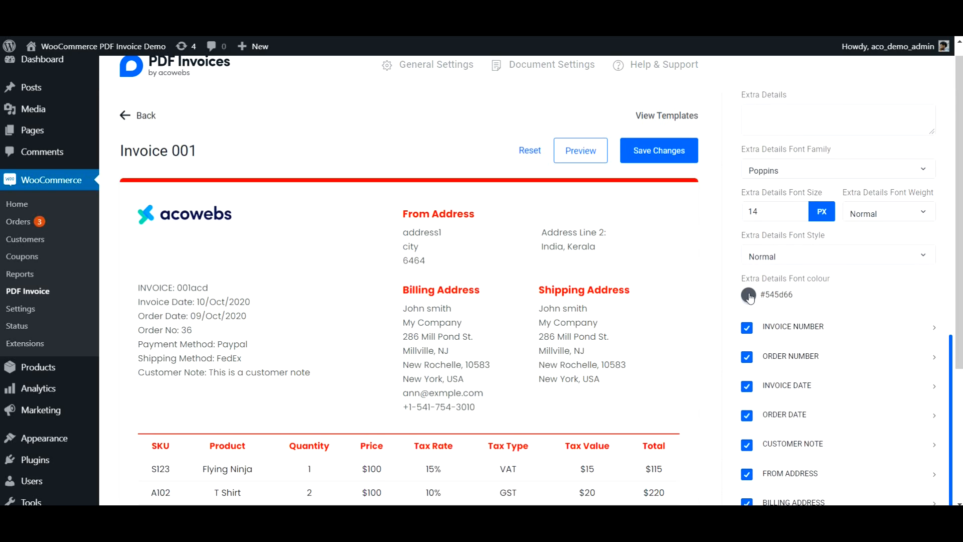
Step: Change the invoice number module's label to "INVOICE No:"
click(793, 326)
scroll(853, 275, down, 3)
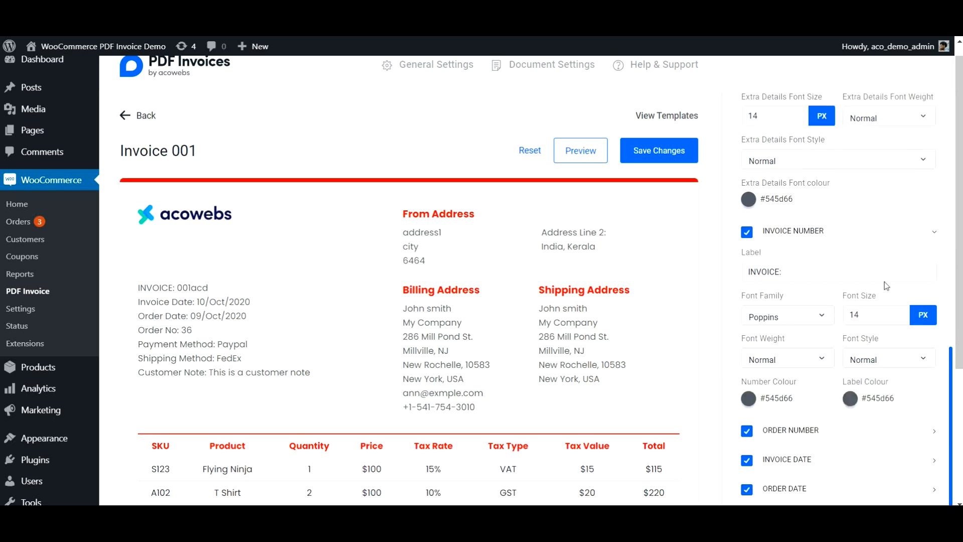
click(781, 241)
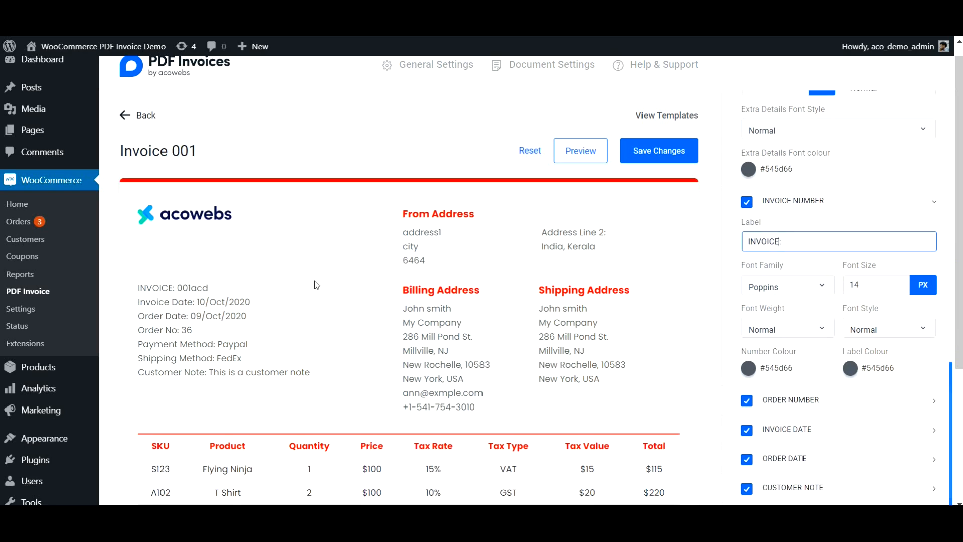
drag(137, 290, 173, 289)
click(176, 290)
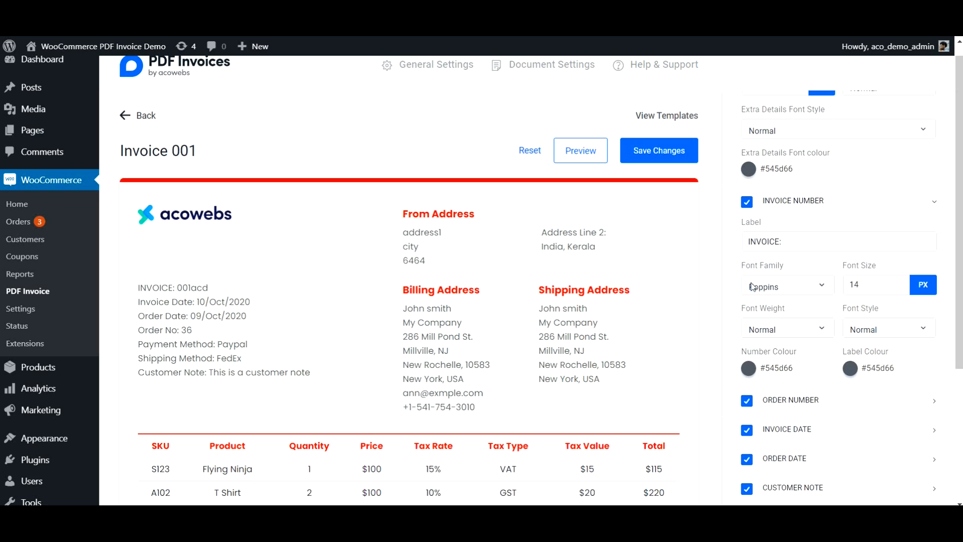
click(781, 243)
text(N)
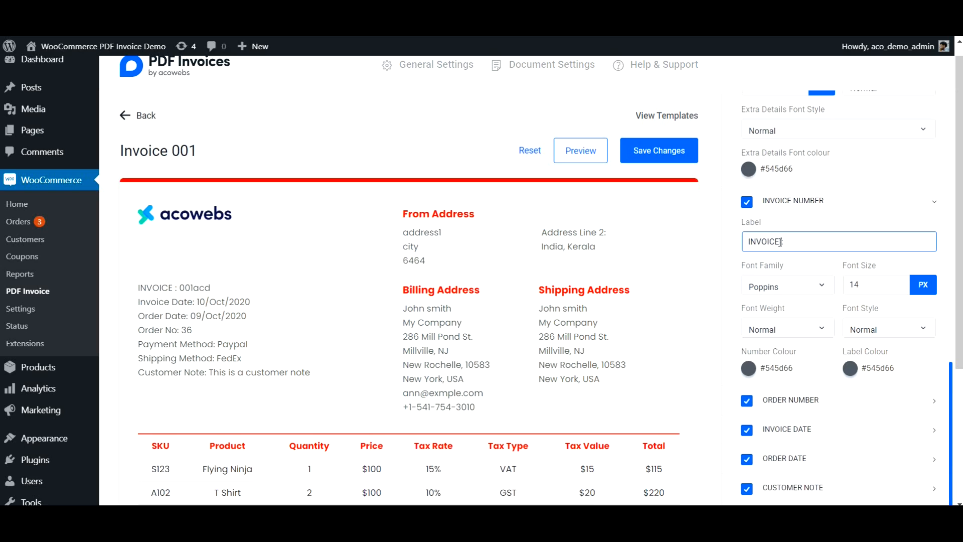
text(o)
key(BackSpace)
Step: Set the invoice number's font size to 15 px and its font weight to Bold
click(900, 283)
click(786, 328)
click(779, 356)
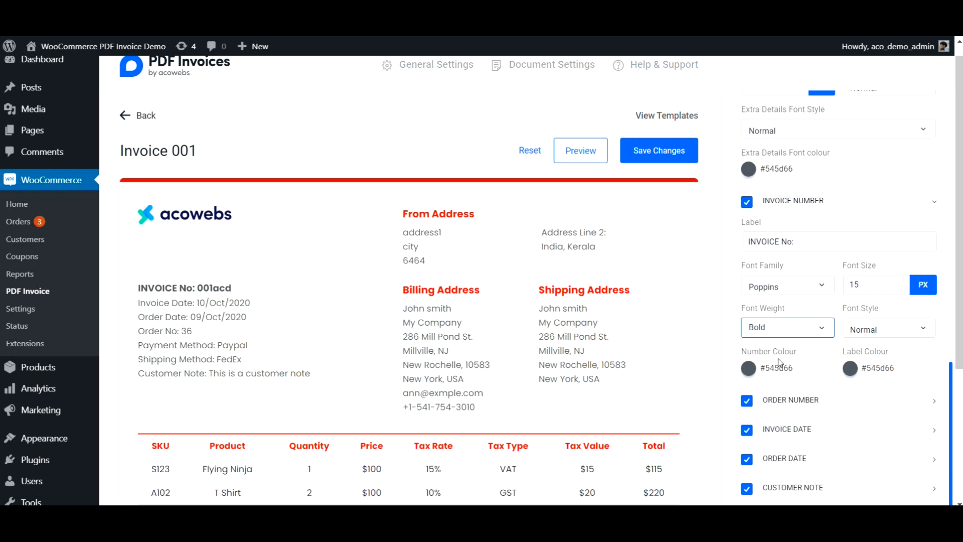
Step: Set the invoice number's number colour to dark green #417505 and its label colour to orange #f5a623
click(747, 368)
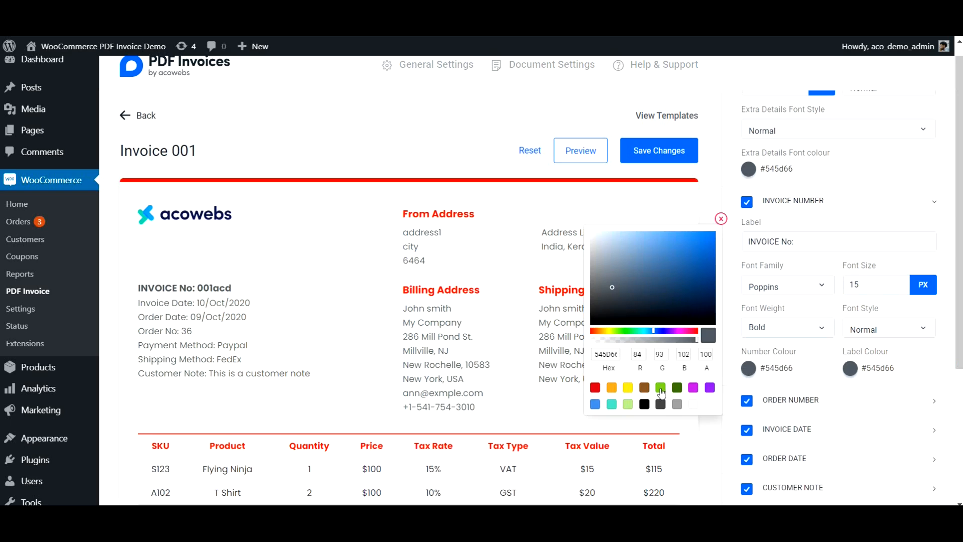
click(660, 388)
click(677, 387)
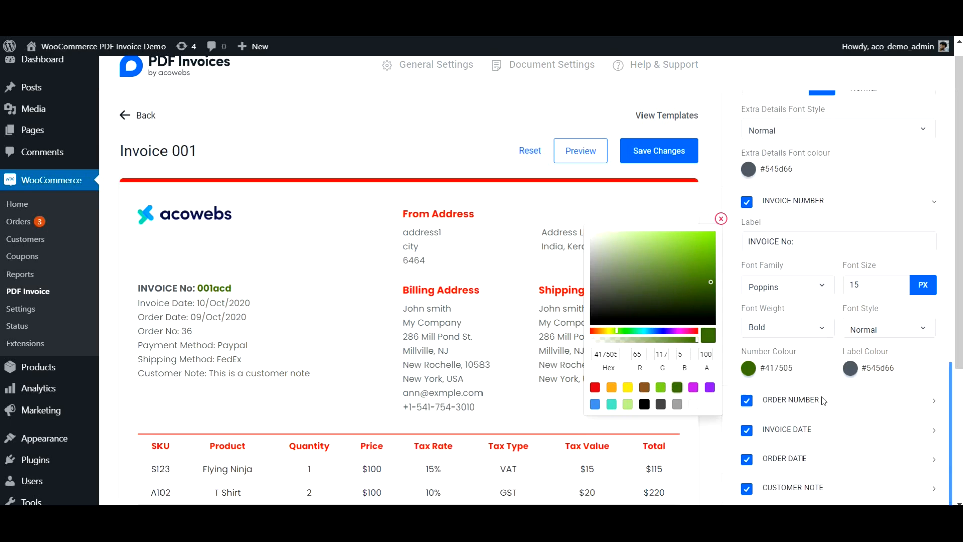
click(849, 372)
click(850, 371)
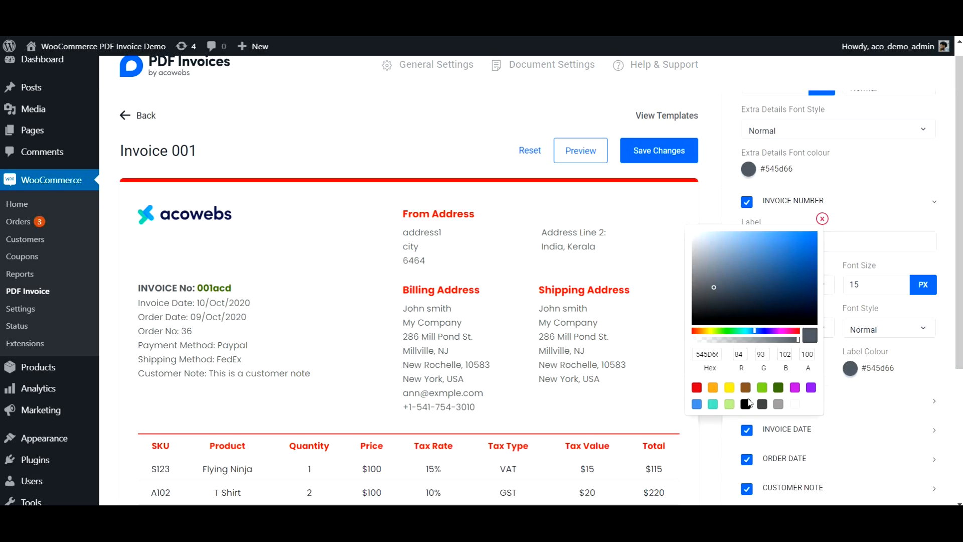
click(729, 389)
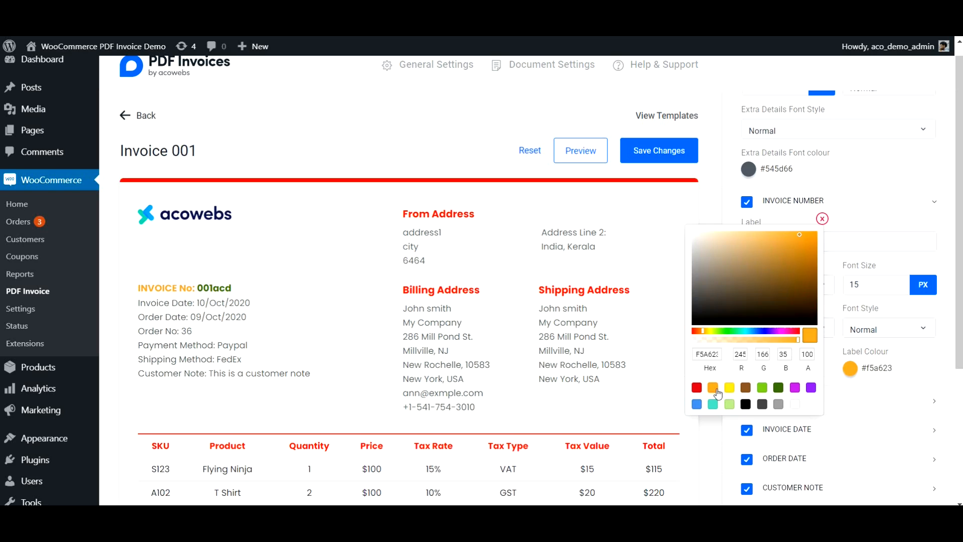
click(822, 219)
Step: Expand the product table module's settings to show its column visibility and head label options
scroll(719, 329, down, 4)
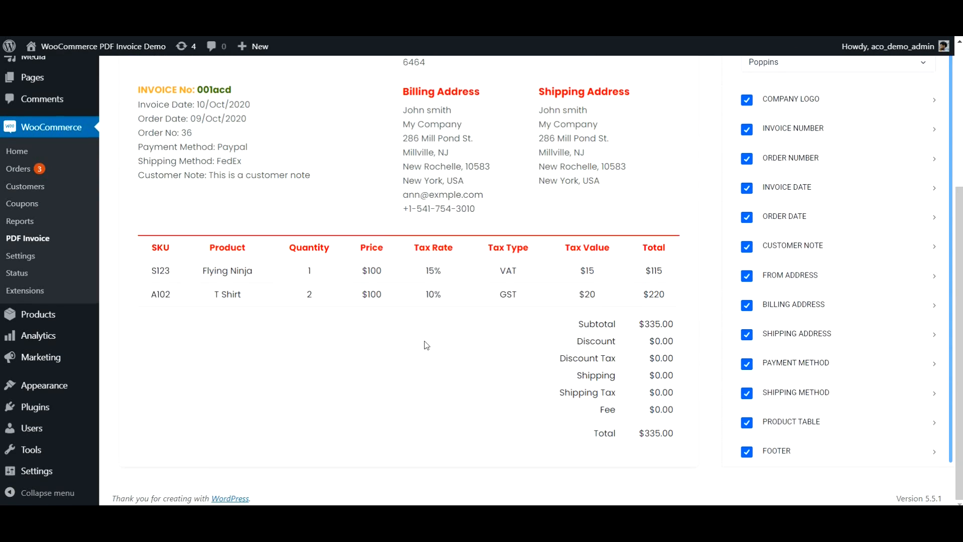
click(770, 423)
scroll(848, 381, down, 4)
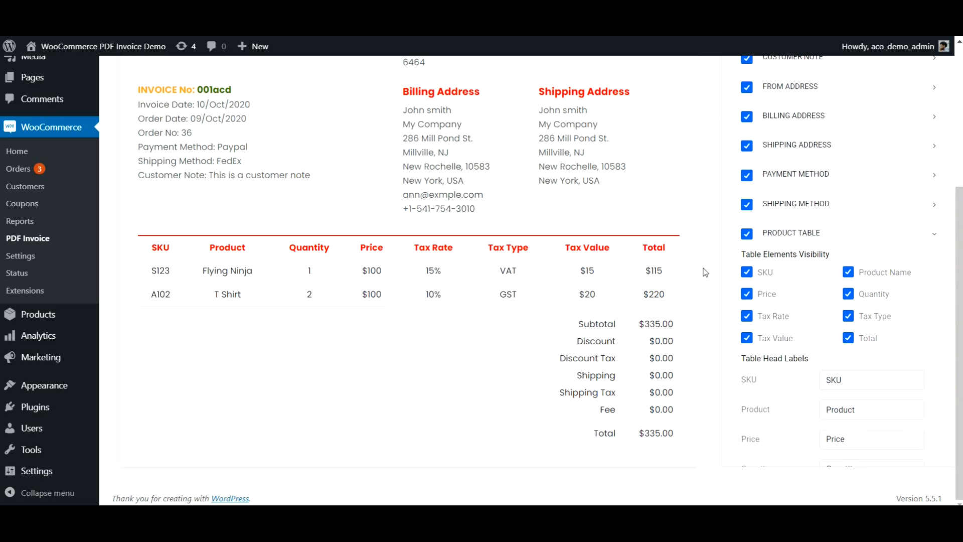
Step: Try hiding and restoring the SKU and Tax Rate columns of the product table
click(747, 272)
click(747, 272)
click(747, 316)
click(747, 315)
Step: Change the product table's head labels to "Product Name" for the product column and "Qt" for the quantity column
click(859, 375)
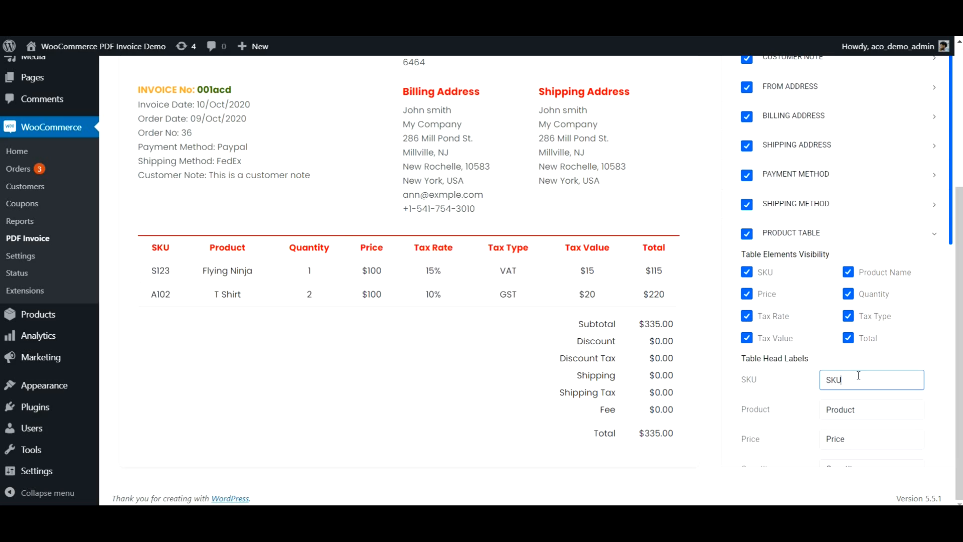
scroll(859, 376, down, 1)
click(867, 344)
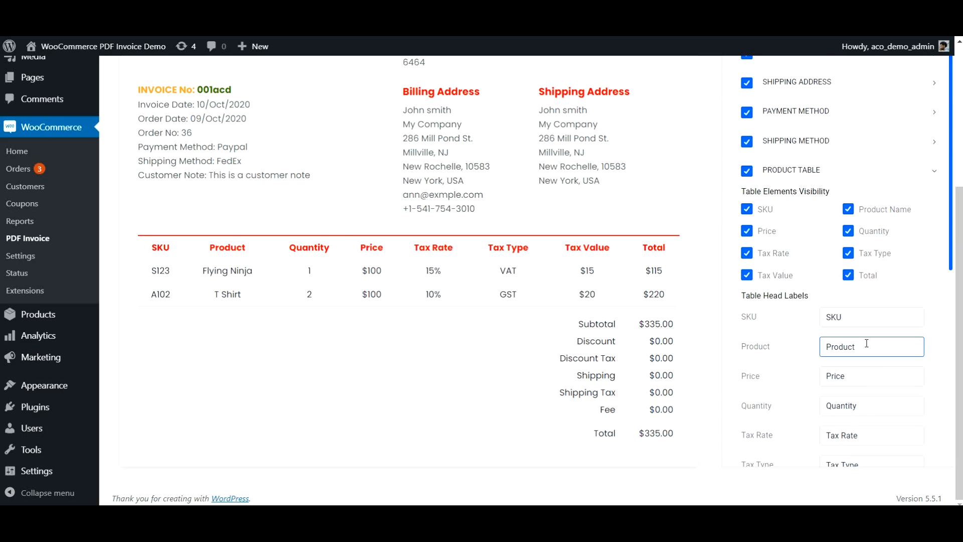
text(Name)
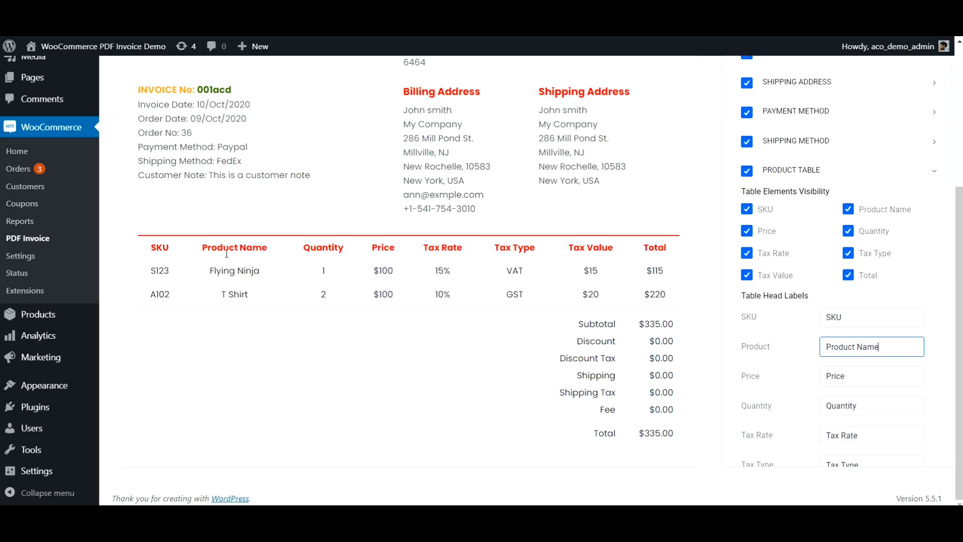
scroll(846, 346, down, 1)
drag(830, 343, 878, 340)
text(t)
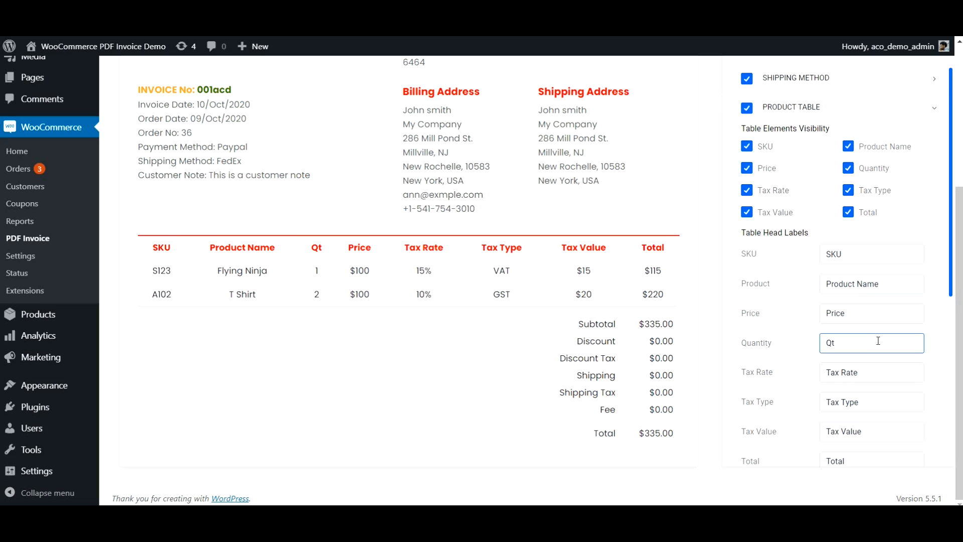
Step: Set the product table head's background colour to #fff5f5 and its font colour to near-black #171212
scroll(878, 341, down, 4)
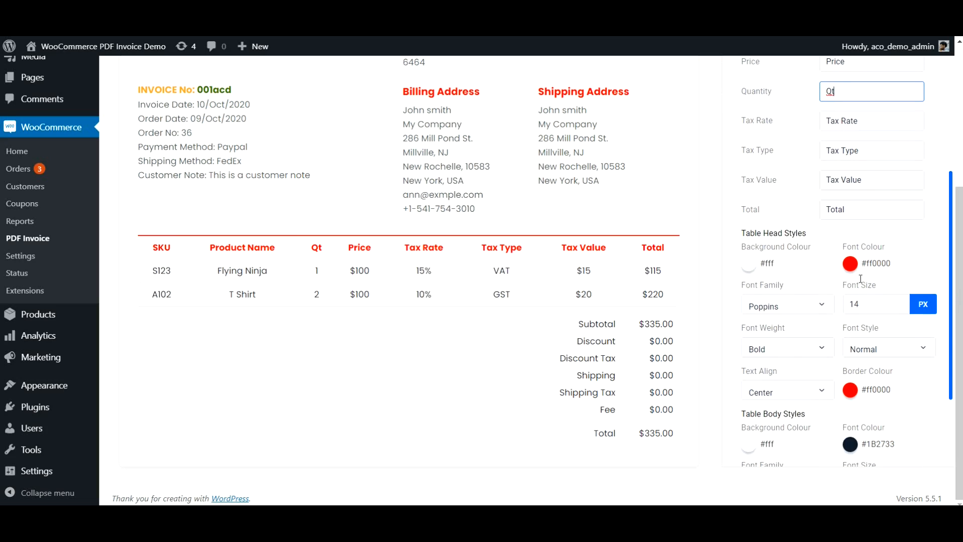
click(748, 264)
click(596, 262)
click(595, 261)
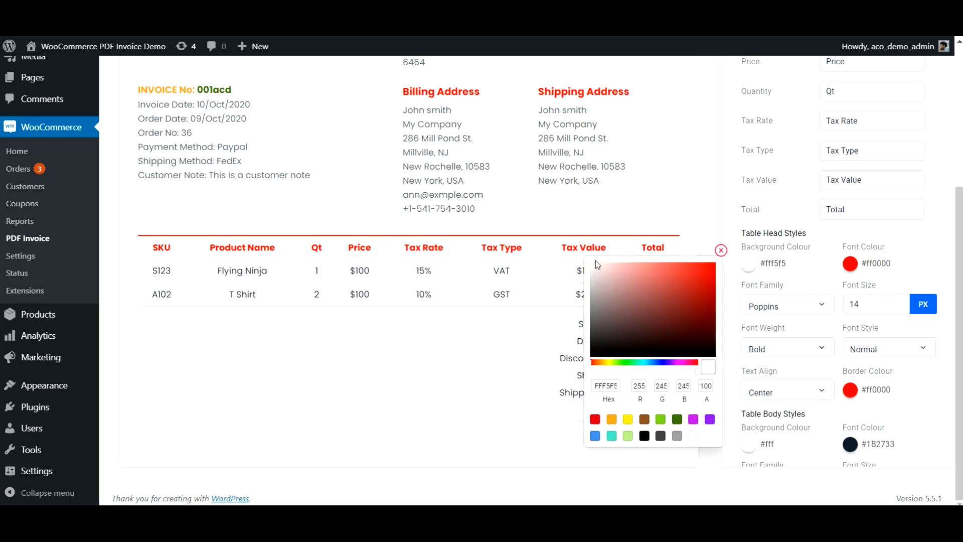
click(721, 250)
click(850, 266)
click(715, 288)
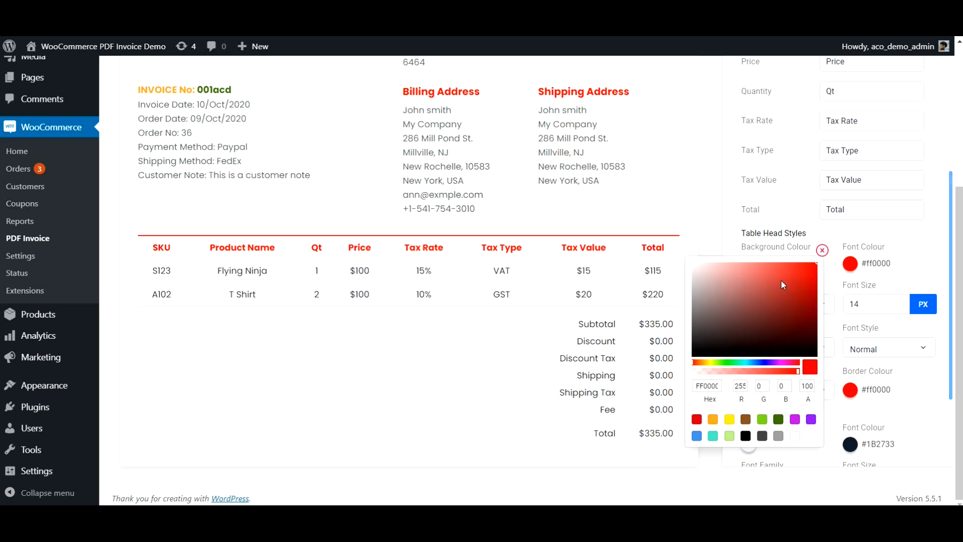
click(719, 348)
click(822, 251)
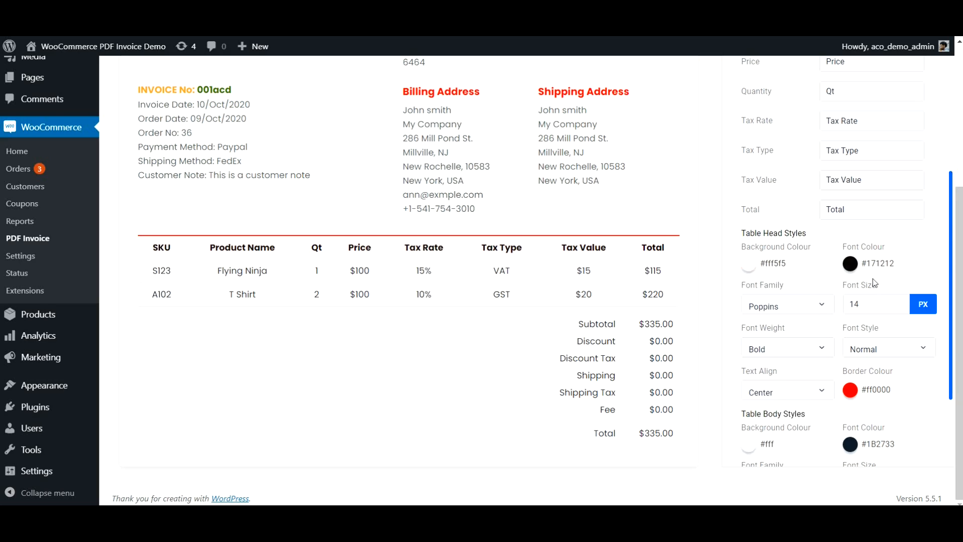
Step: Set the product table body's border colour to greyish blue #7e7ea5
scroll(846, 262, down, 3)
click(851, 417)
click(698, 236)
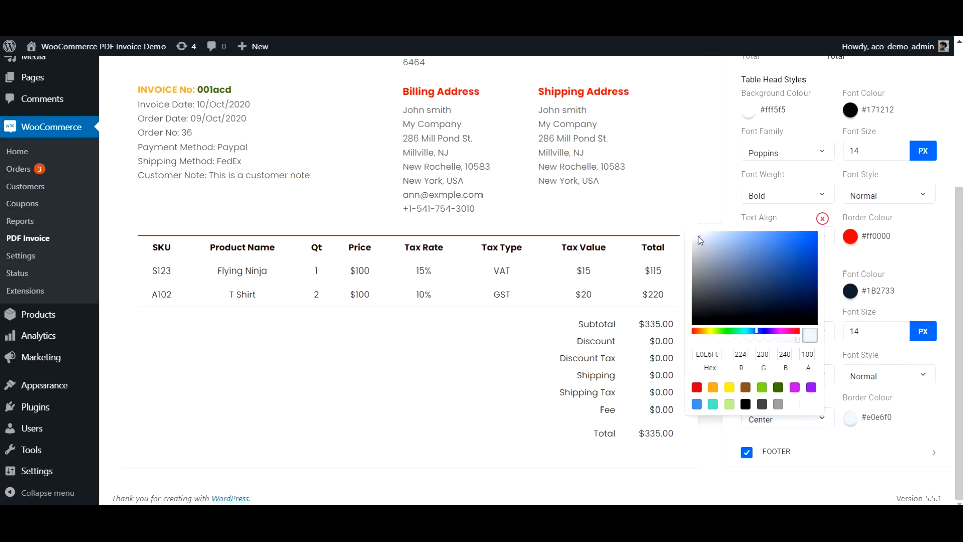
click(764, 332)
click(722, 264)
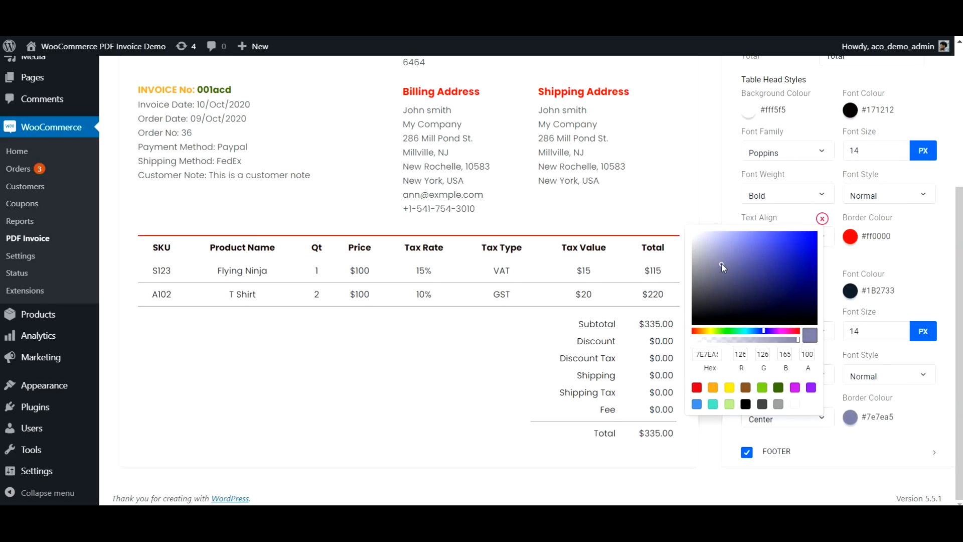
click(823, 219)
Step: Save the Invoice 001 template changes and review the whole invoice in its PDF preview
scroll(894, 257, up, 1)
scroll(894, 257, up, 5)
click(659, 141)
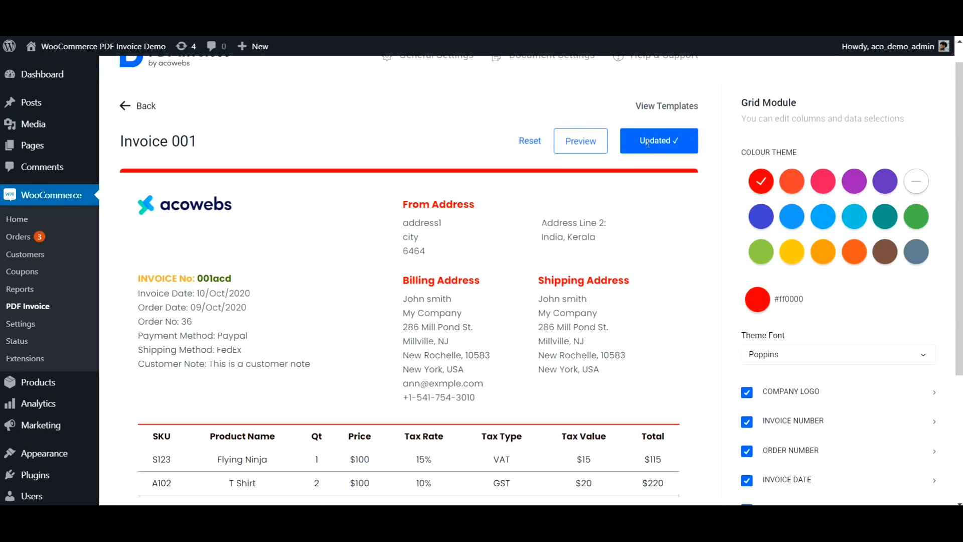
click(579, 144)
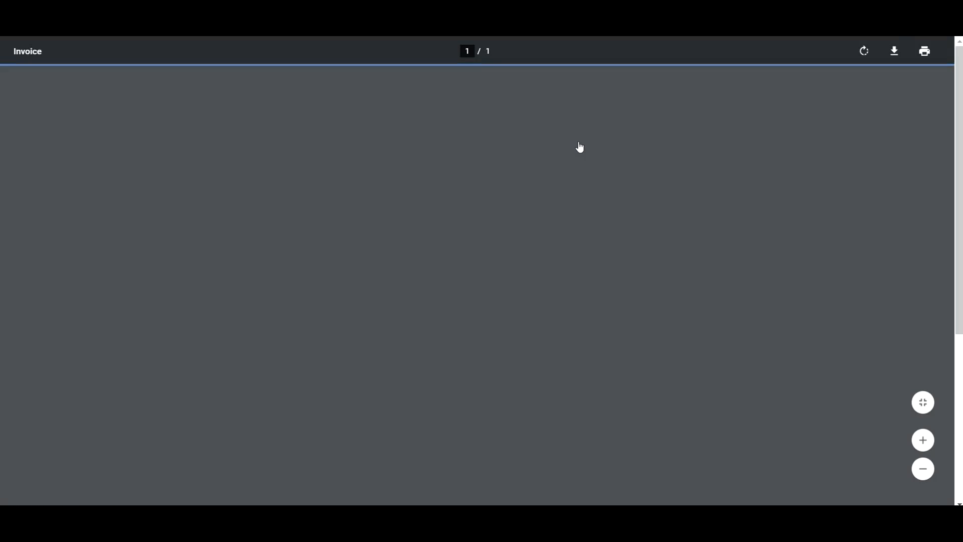
scroll(572, 279, down, 6)
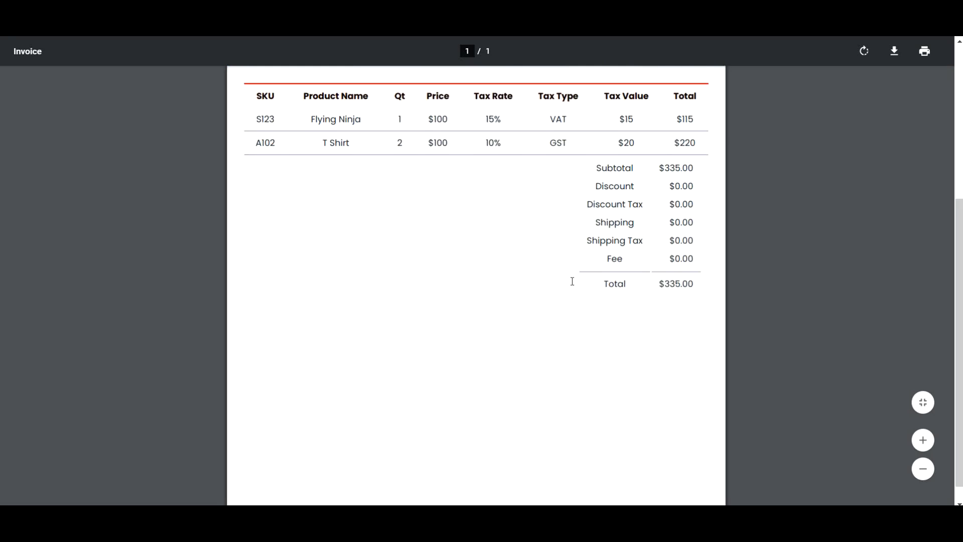
scroll(612, 296, up, 6)
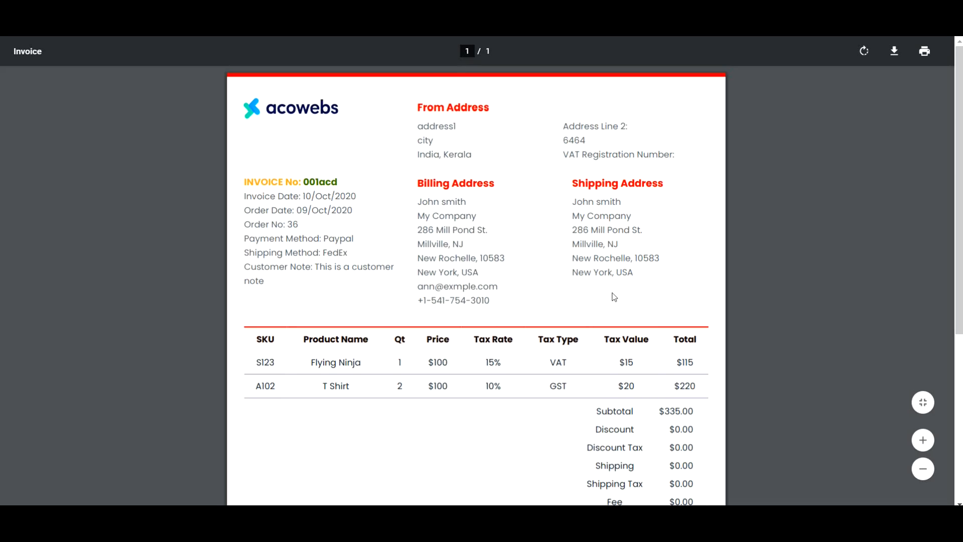
click(924, 51)
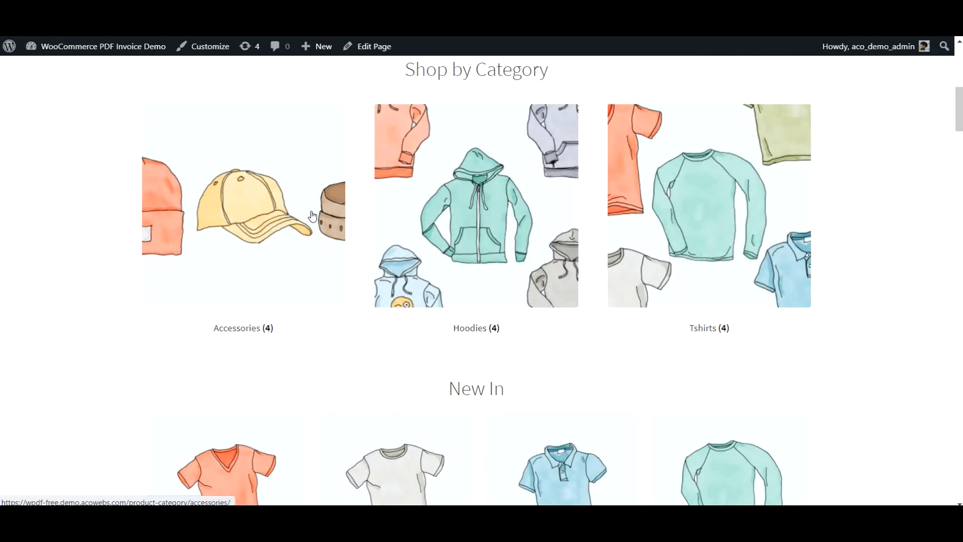
Step: In the storefront, add the Vneck Tshirt, Tshirt, Polo and Long Sleeve Tee to the cart and open the cart
scroll(312, 216, down, 5)
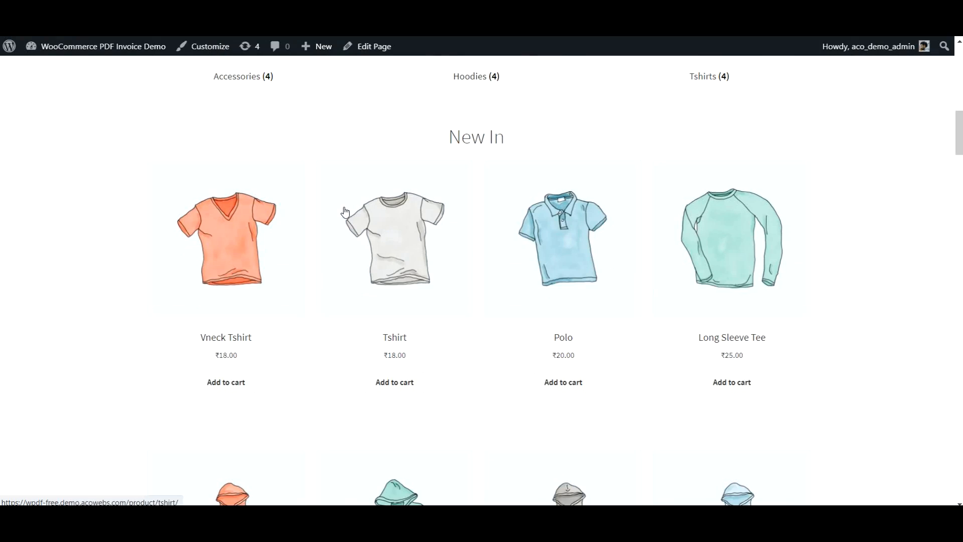
click(397, 386)
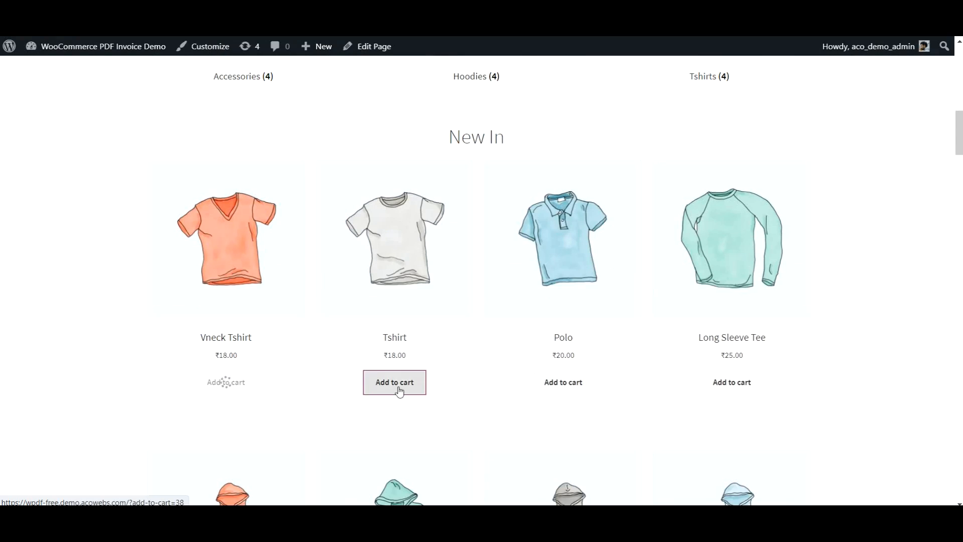
click(553, 386)
click(728, 383)
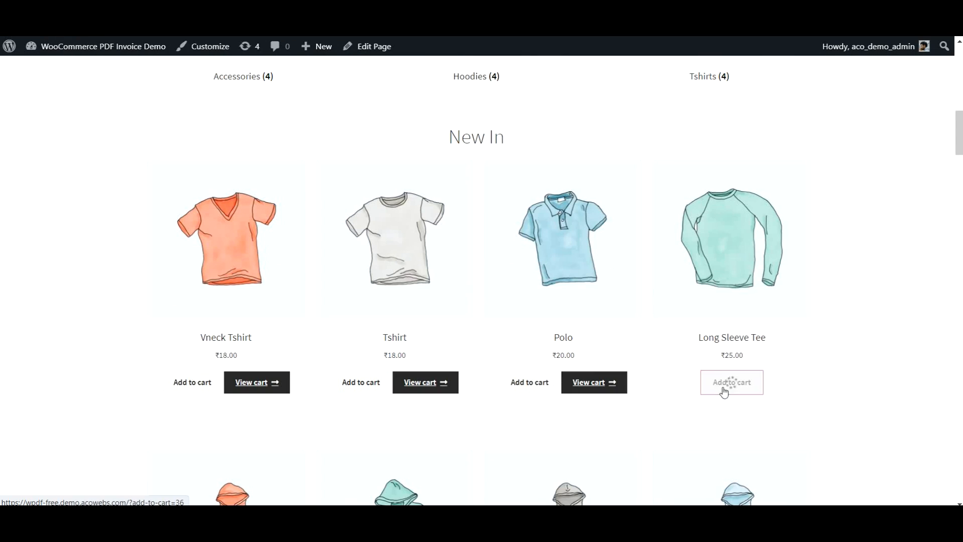
click(433, 385)
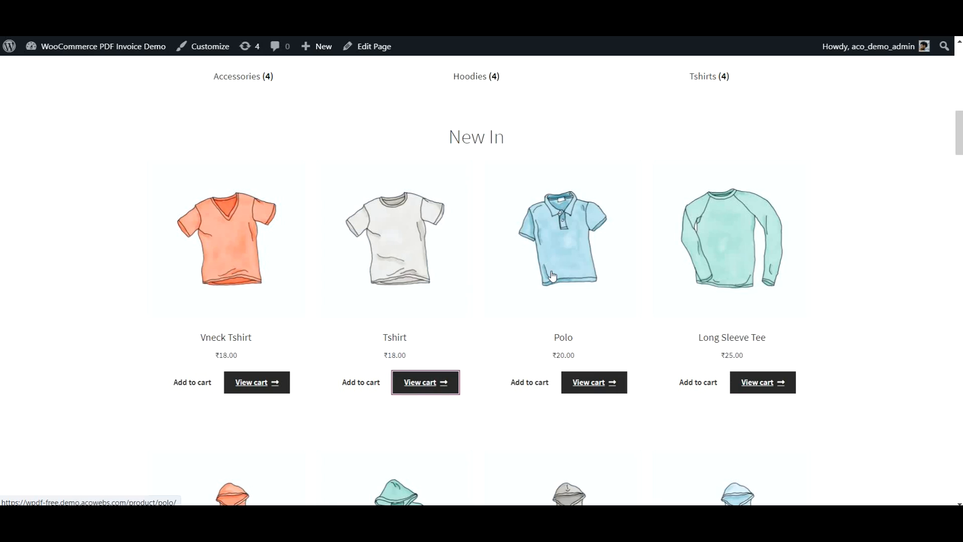
Step: Set the Tshirt quantity in the cart to 3 and proceed to checkout
scroll(531, 261, down, 8)
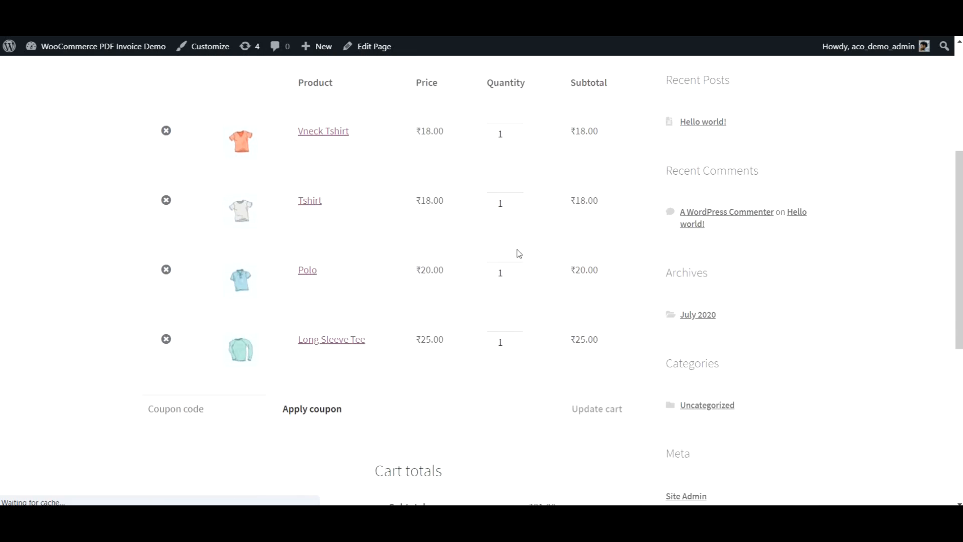
click(507, 467)
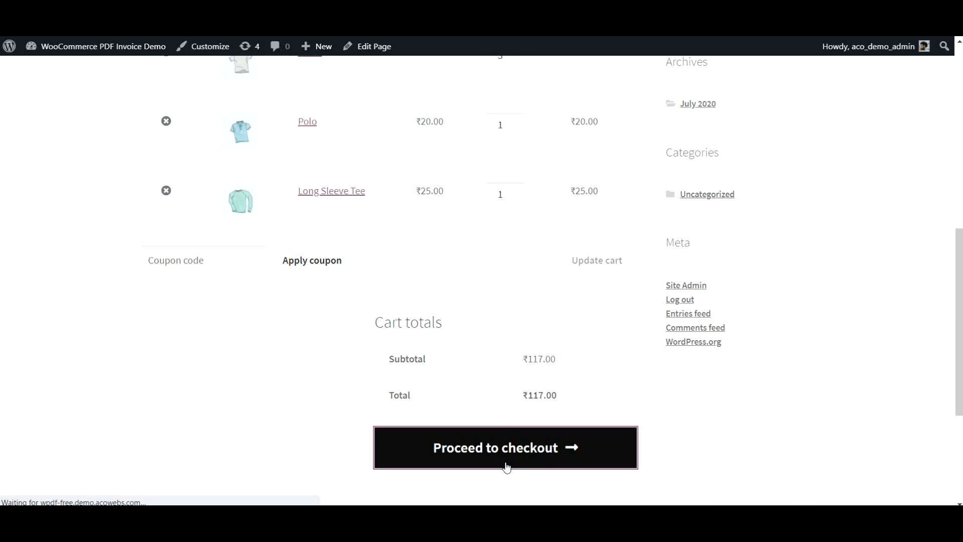
Step: Replace the billing email address in the checkout form and place the order with direct bank transfer
scroll(502, 411, down, 8)
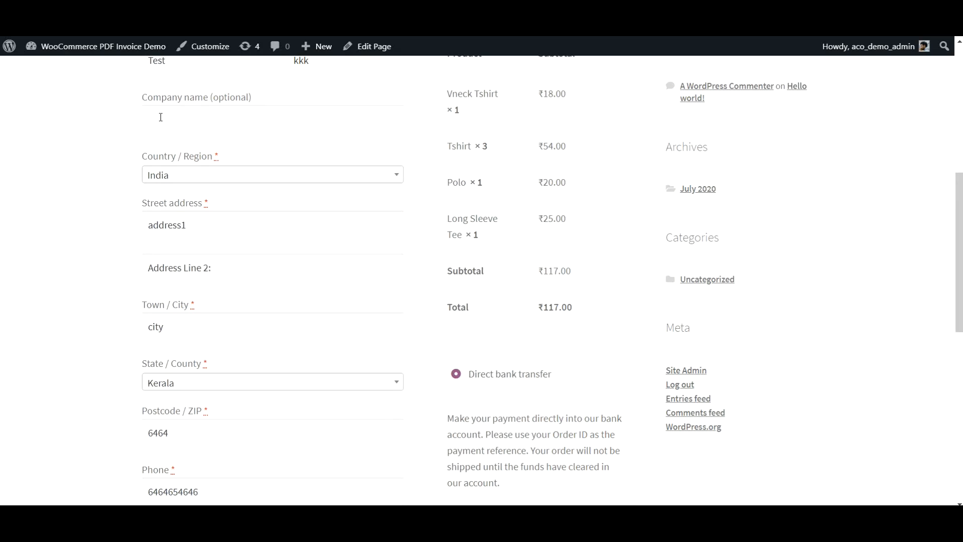
scroll(188, 125, down, 6)
click(171, 236)
key(ctrl+a)
key(ctrl+v)
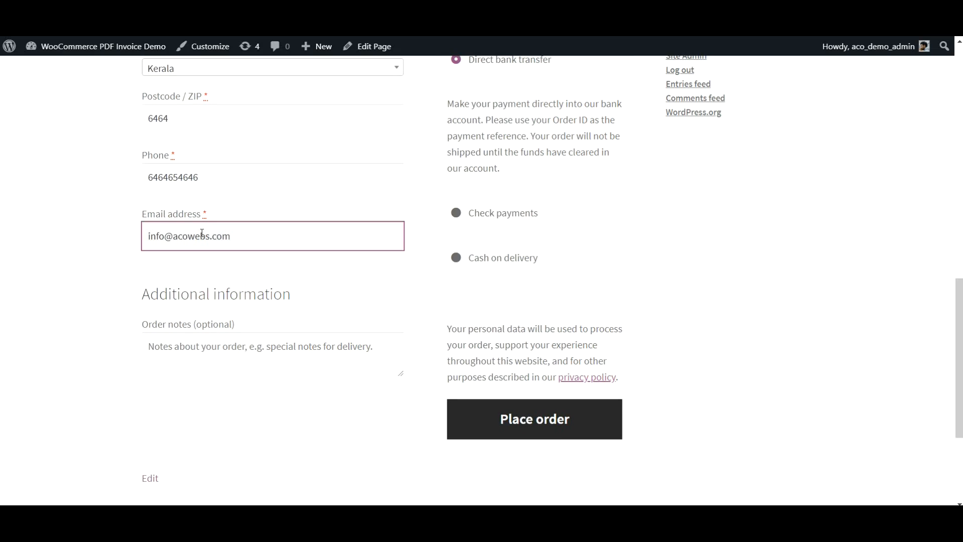
click(518, 423)
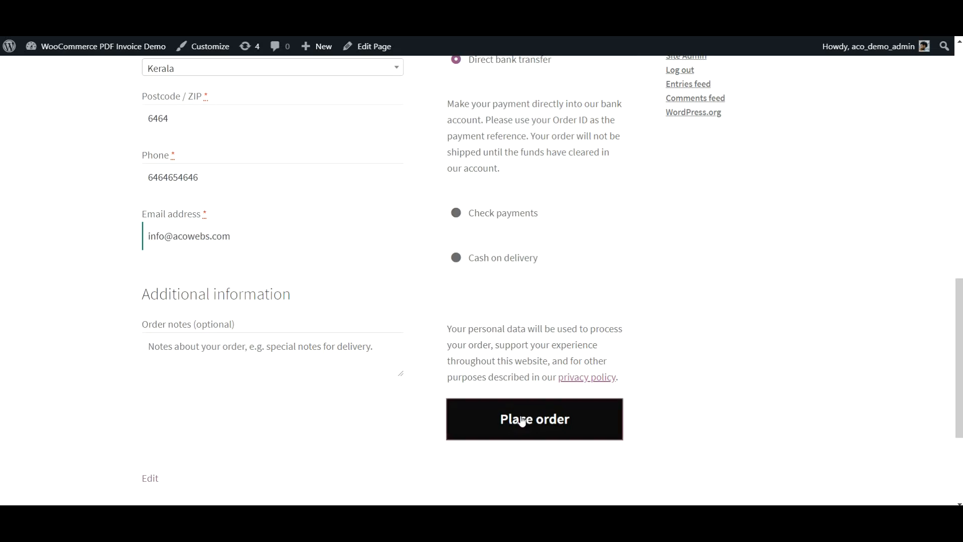
Step: Open the newest order from the WooCommerce admin's order list and examine its invoice and label options
scroll(542, 289, up, 5)
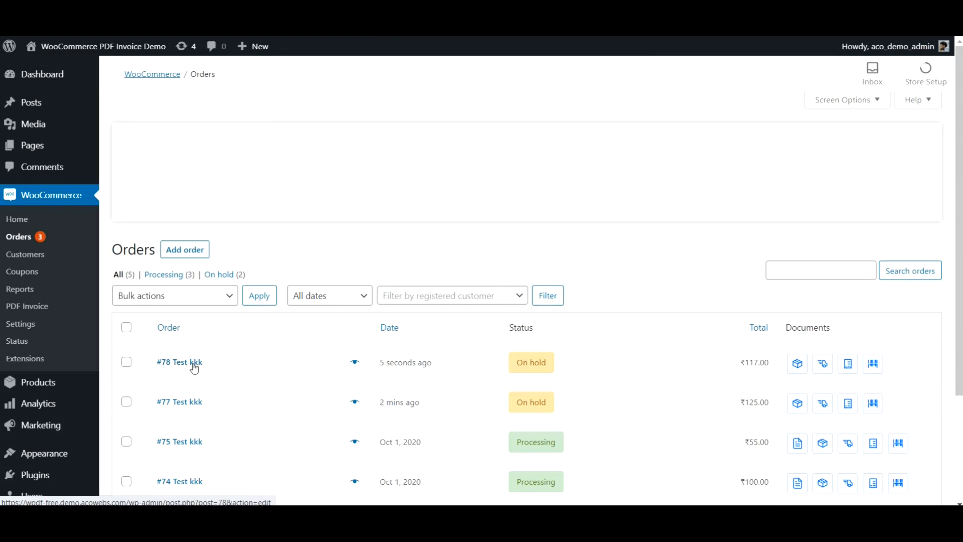
click(194, 369)
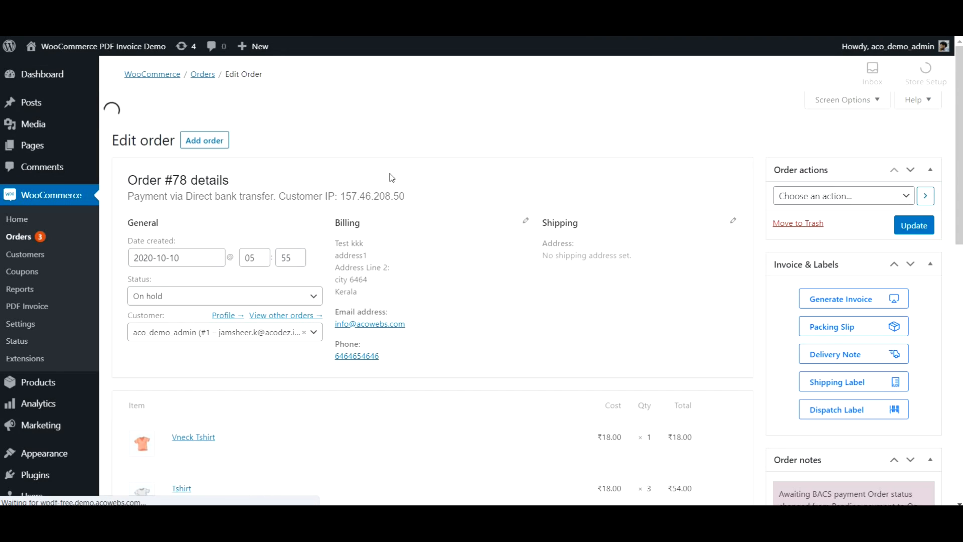
scroll(359, 187, down, 1)
click(853, 236)
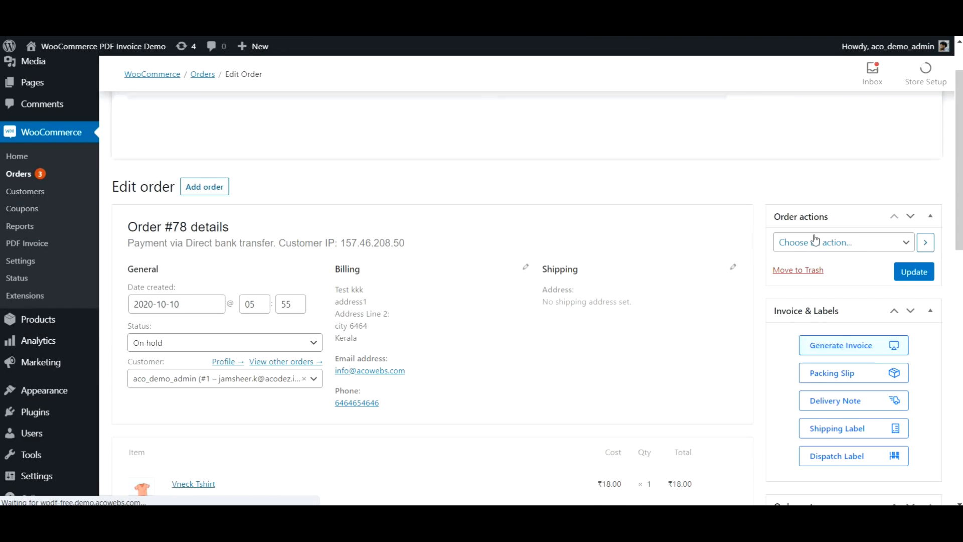
Step: Set the order's status to Processing and update the order
click(179, 345)
click(160, 380)
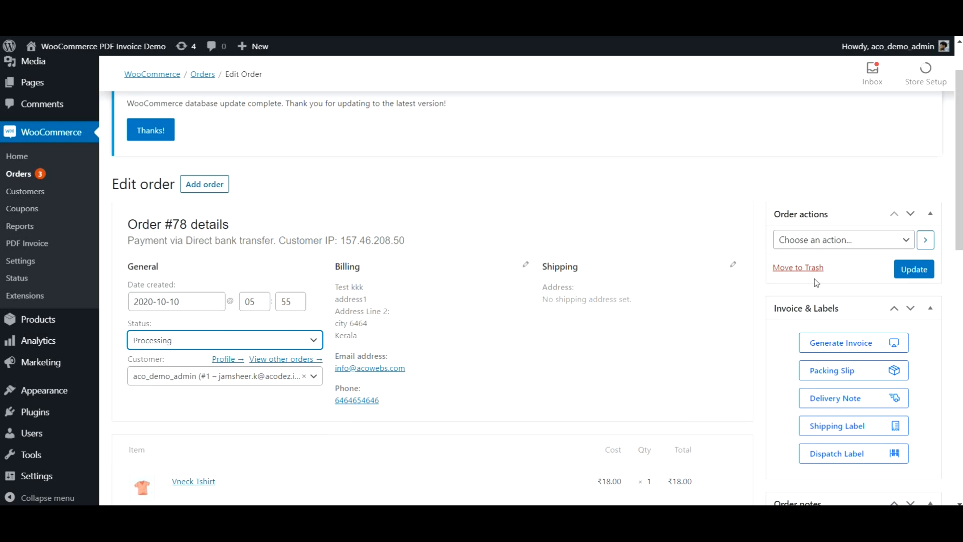
click(913, 269)
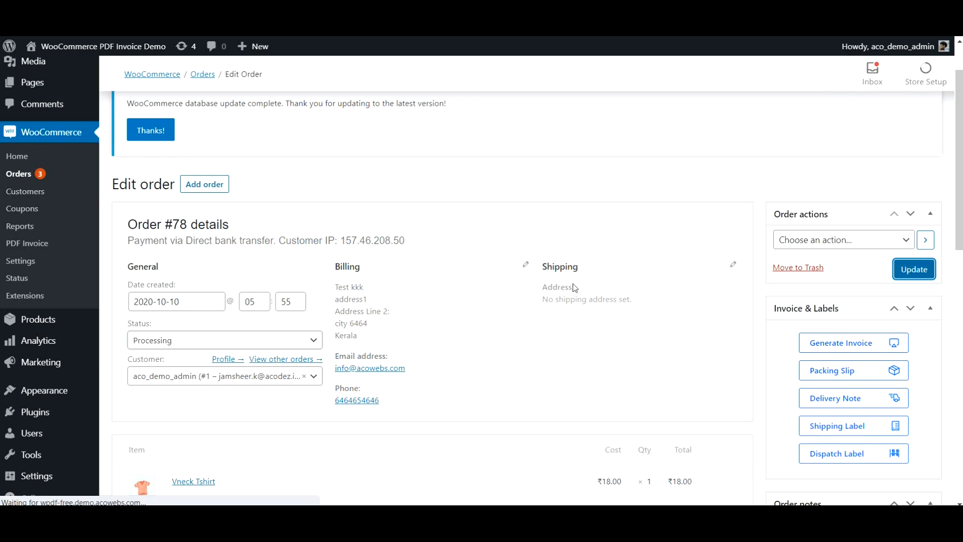
Step: Download the processed order's invoice as a PDF, open the downloaded file and review its product lines and totals
scroll(863, 356, down, 4)
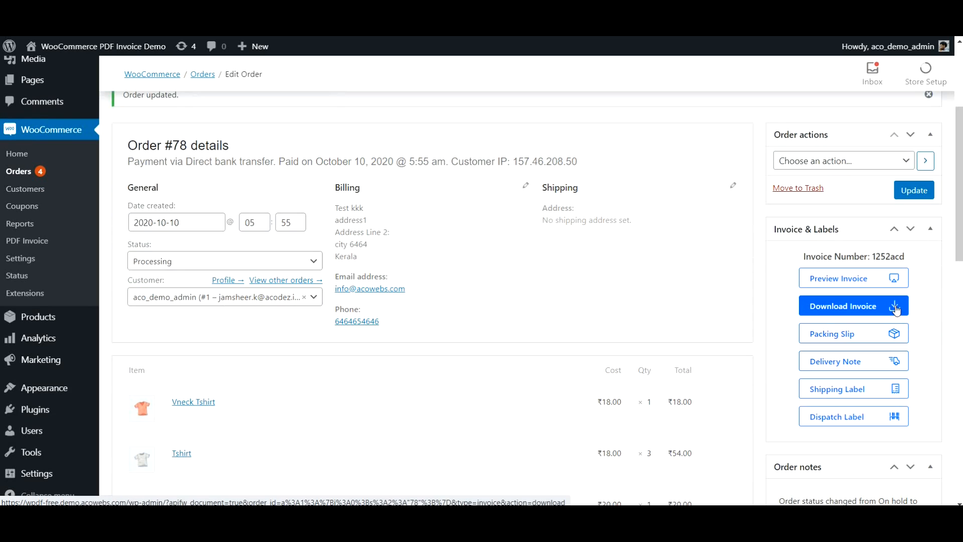
click(896, 310)
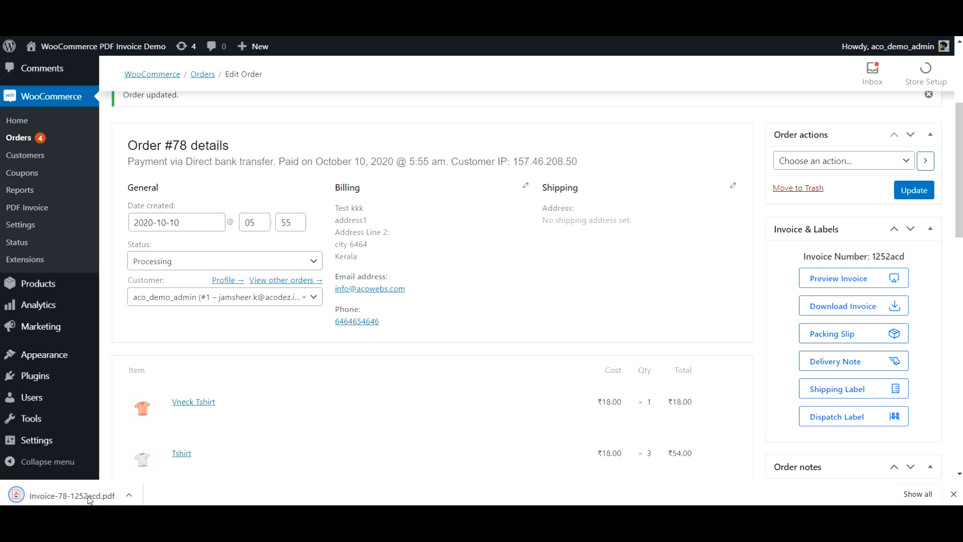
click(70, 498)
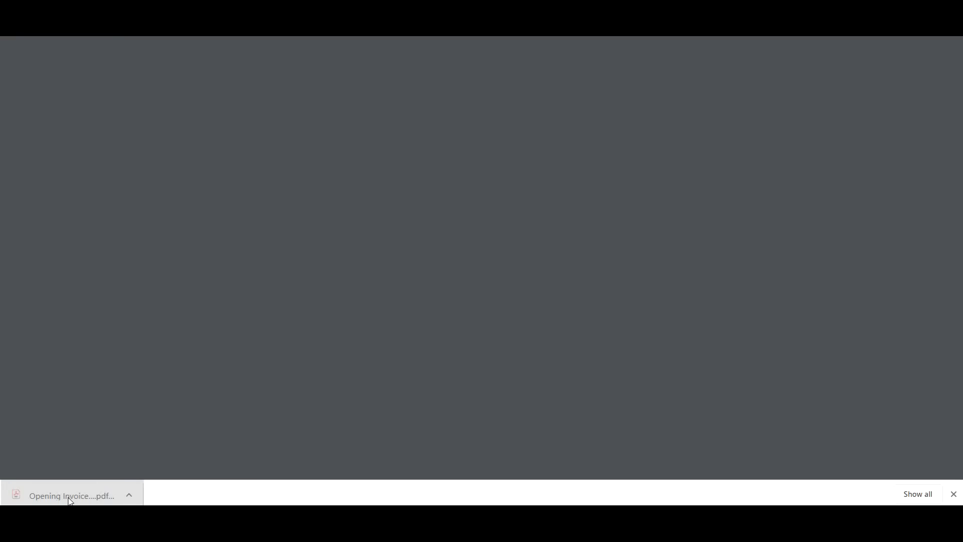
scroll(361, 164, down, 5)
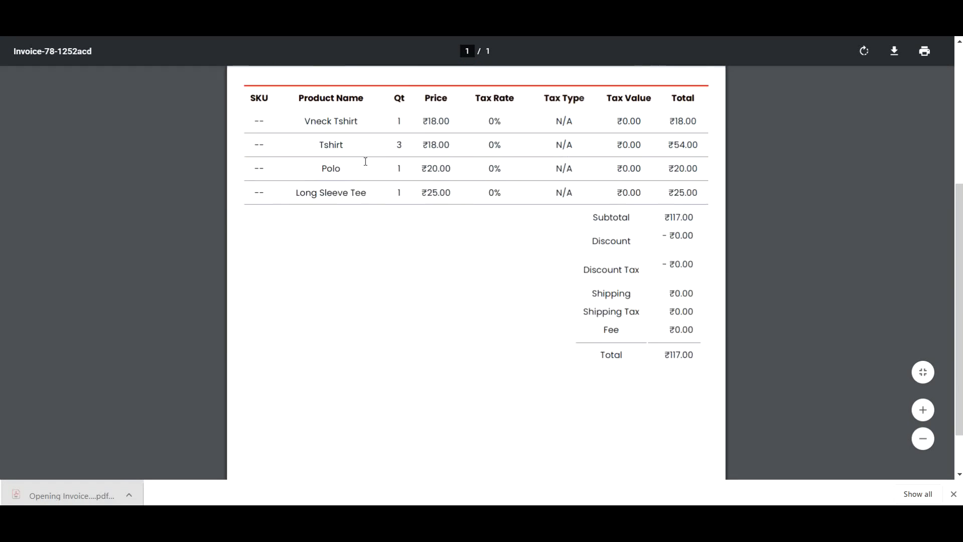
scroll(485, 194, up, 1)
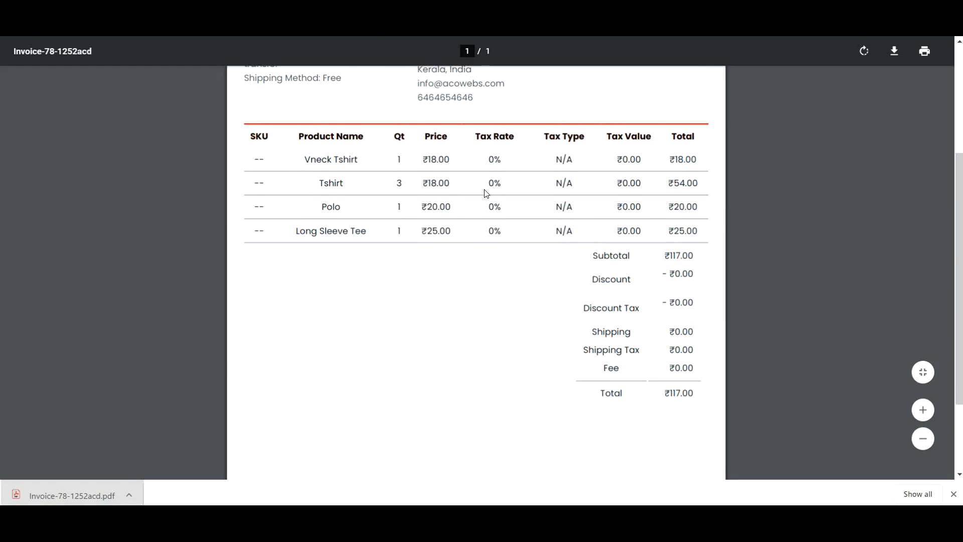
scroll(486, 193, up, 2)
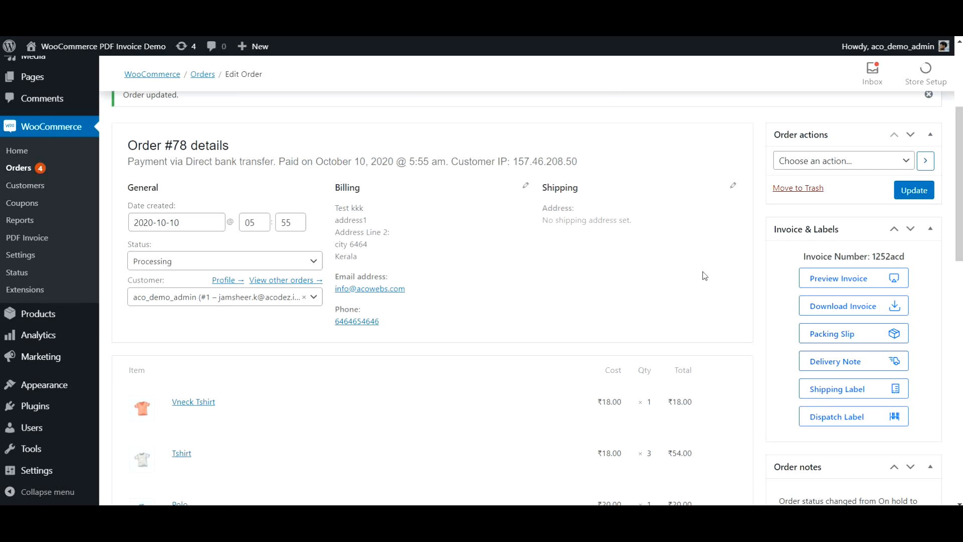
Step: Open the order's packing slip and delivery note and review both documents
click(849, 334)
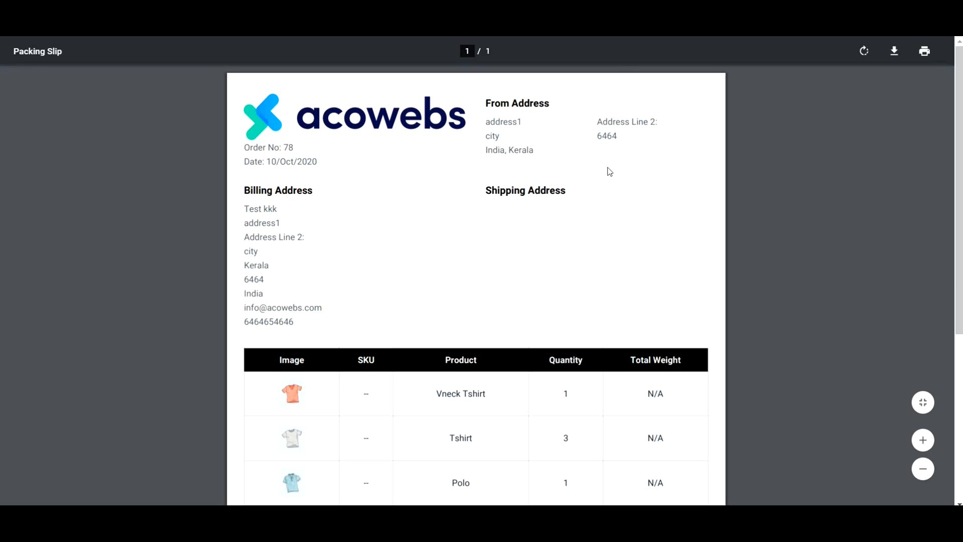
scroll(392, 194, down, 3)
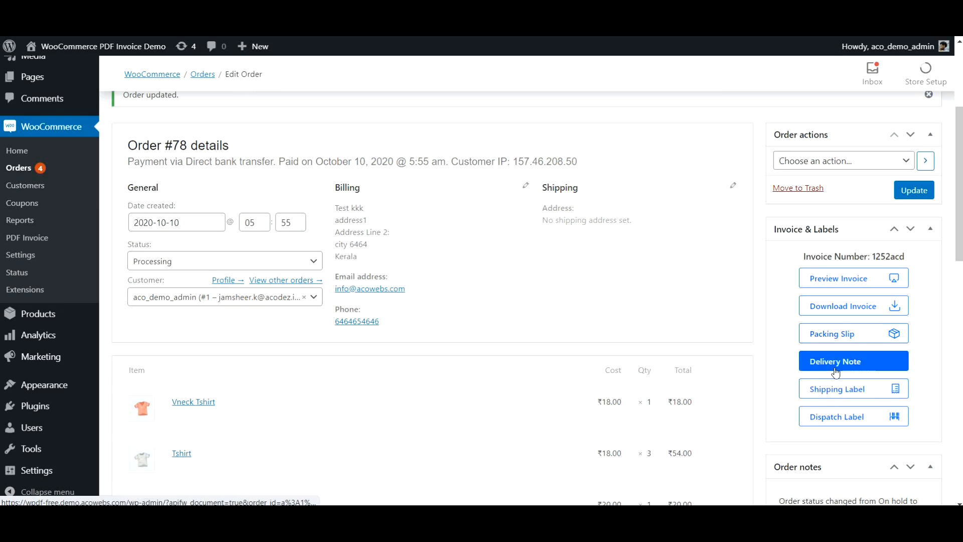
click(822, 359)
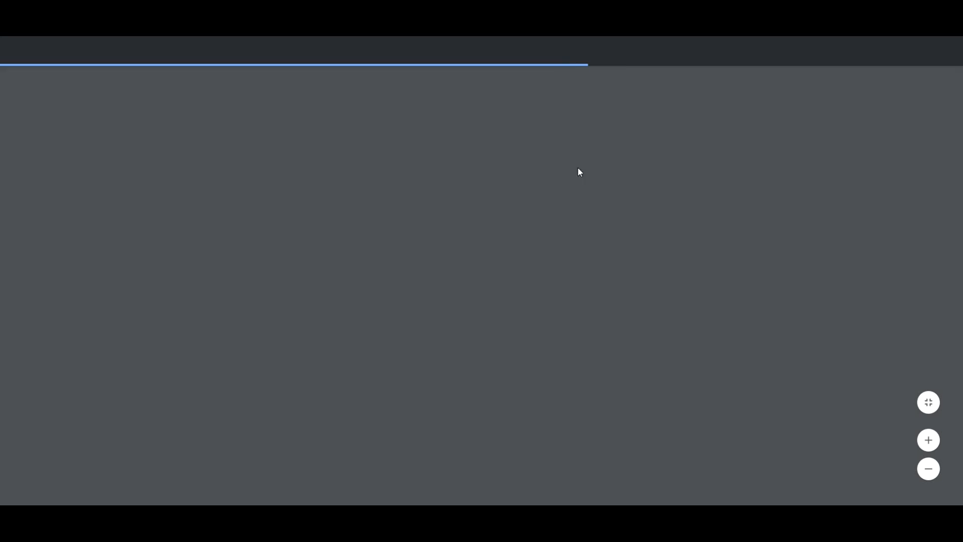
scroll(585, 180, down, 3)
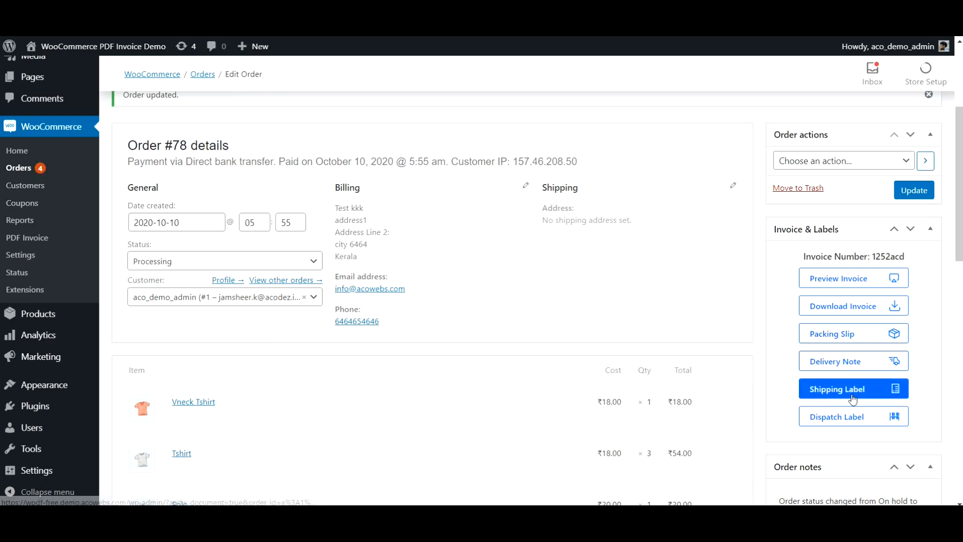
Step: Open the order's shipping label and dispatch label and review the dispatch label down to its totals
click(853, 395)
click(827, 417)
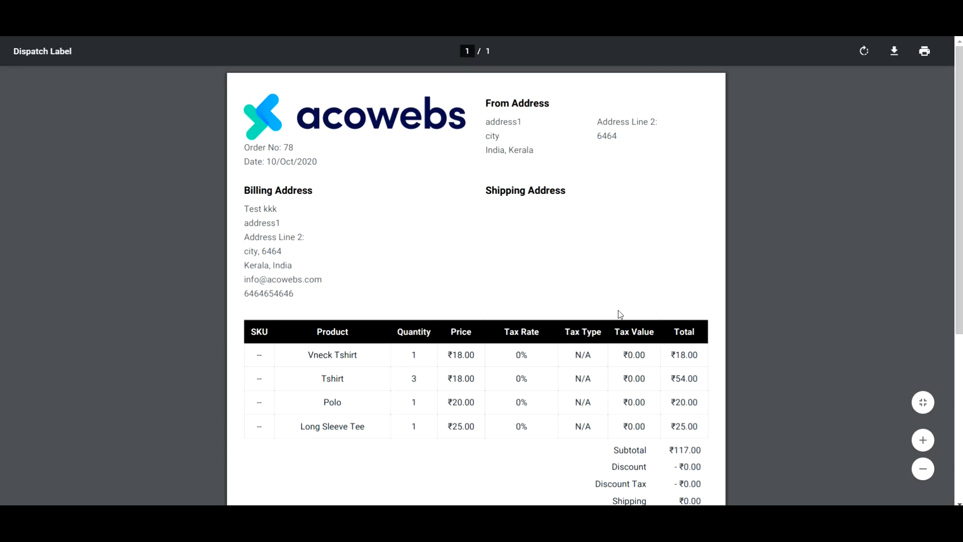
scroll(610, 299, down, 5)
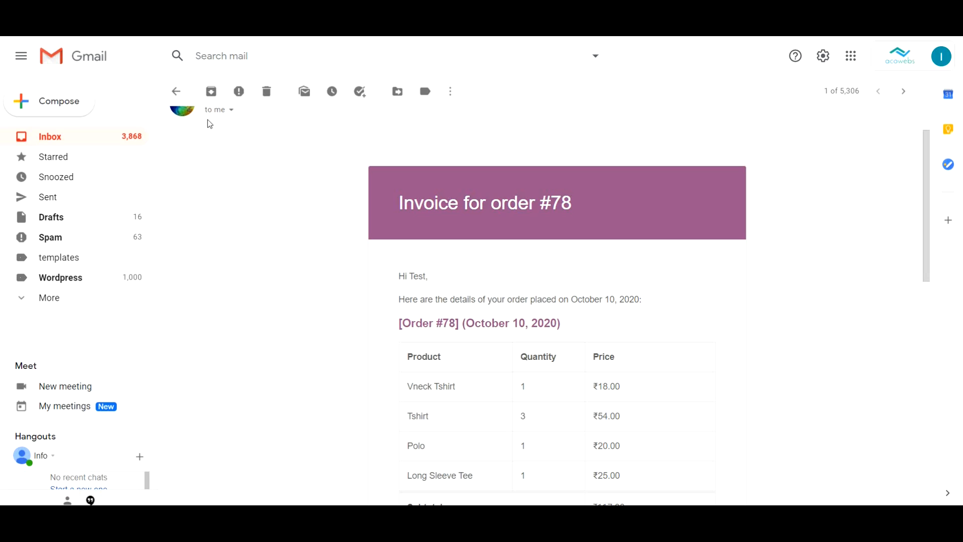
Step: Switch to Gmail, open the PDF attached to the order's invoice email, and examine an invoice's addresses, product lines and totals
scroll(268, 144, down, 12)
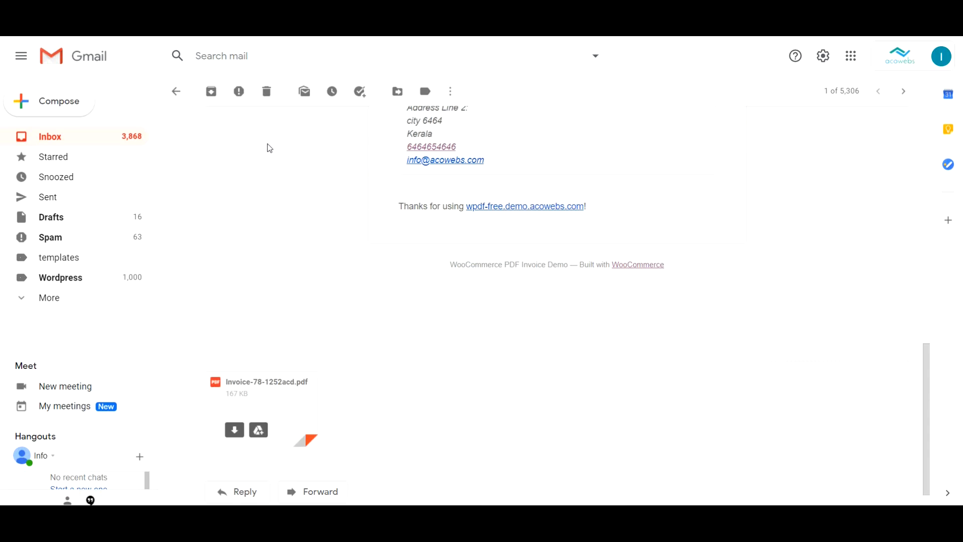
click(240, 403)
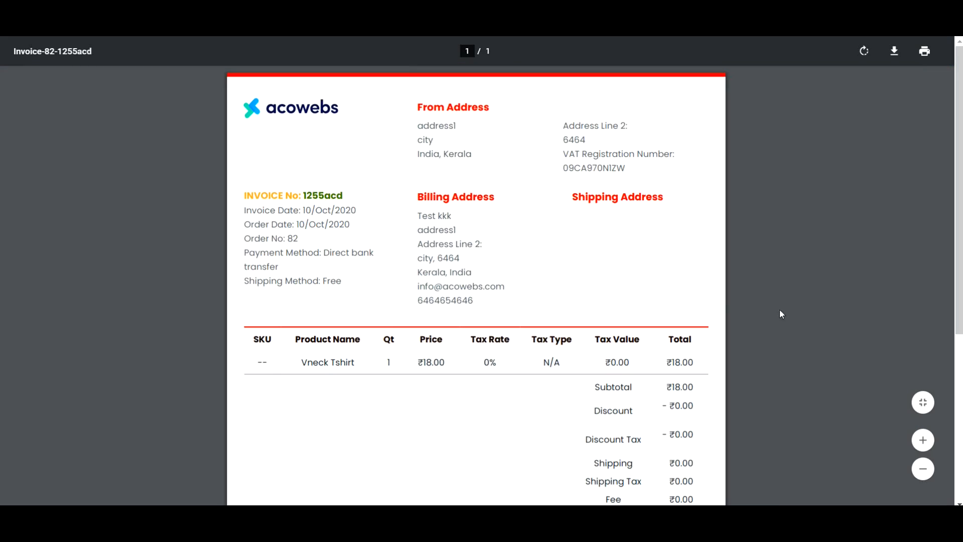
scroll(526, 263, down, 5)
scroll(525, 264, up, 5)
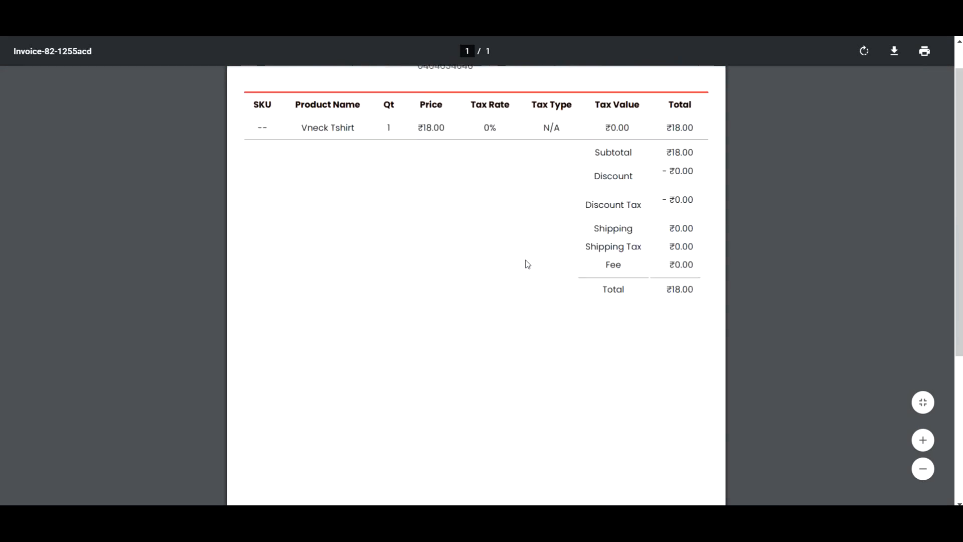